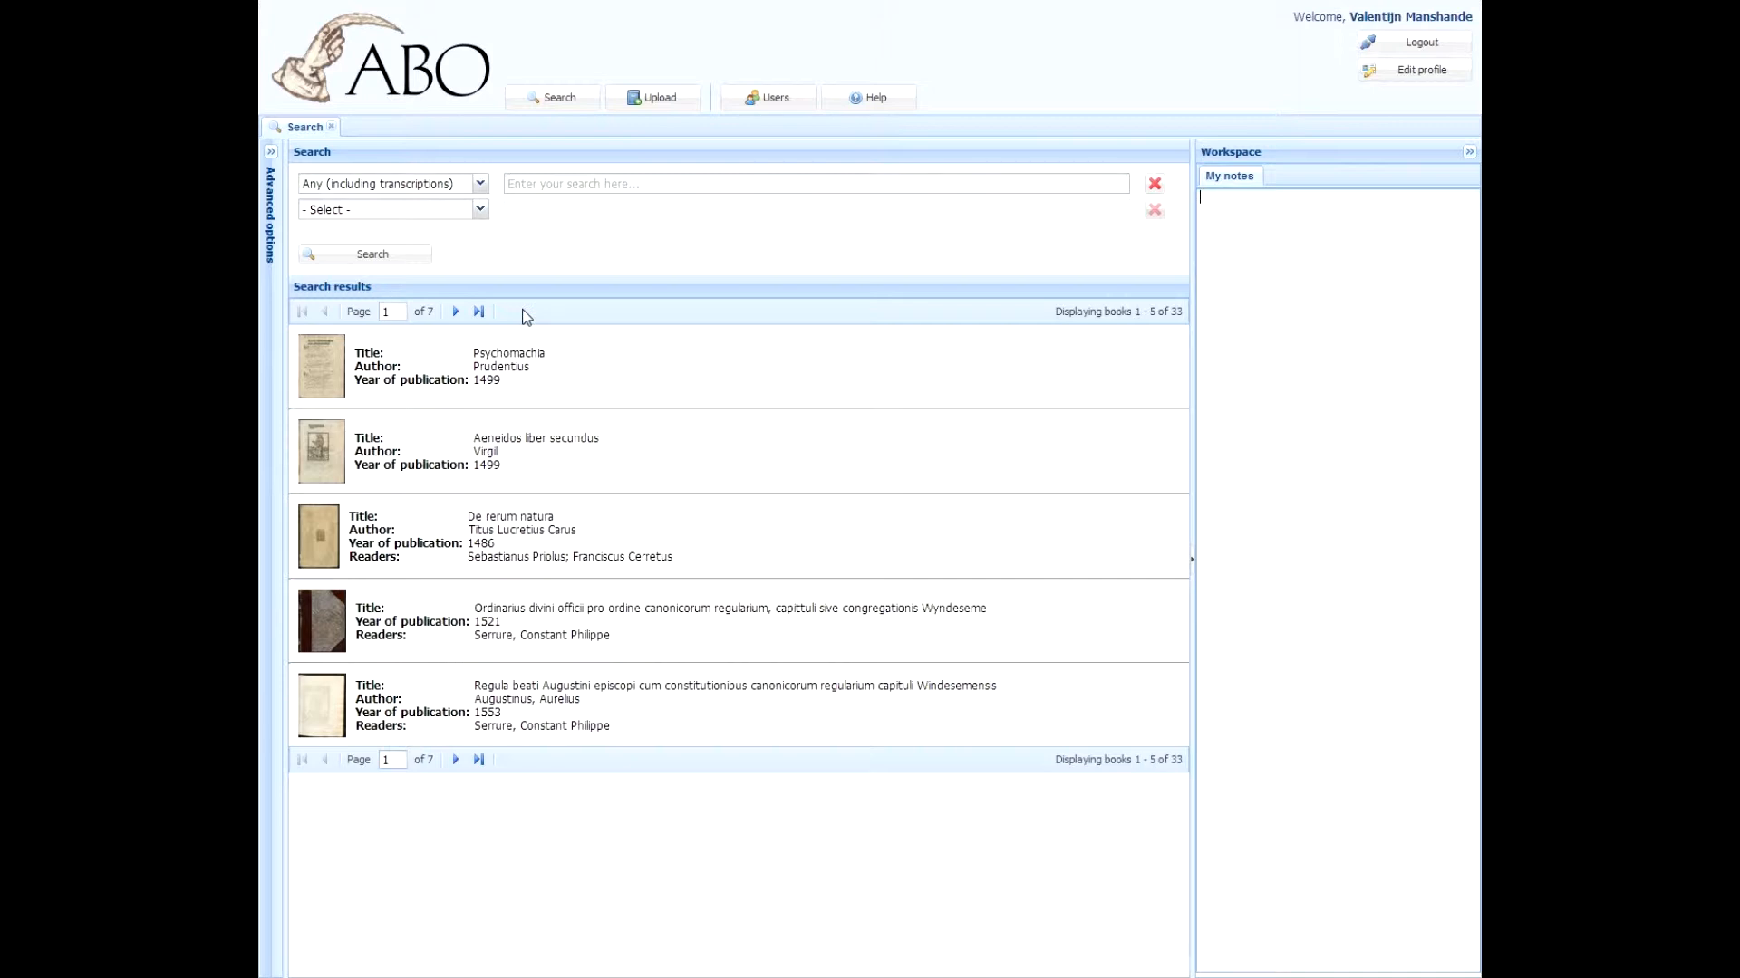
Step: Page through the search results list
{"action": "left_click", "coordinate": [457, 313]}
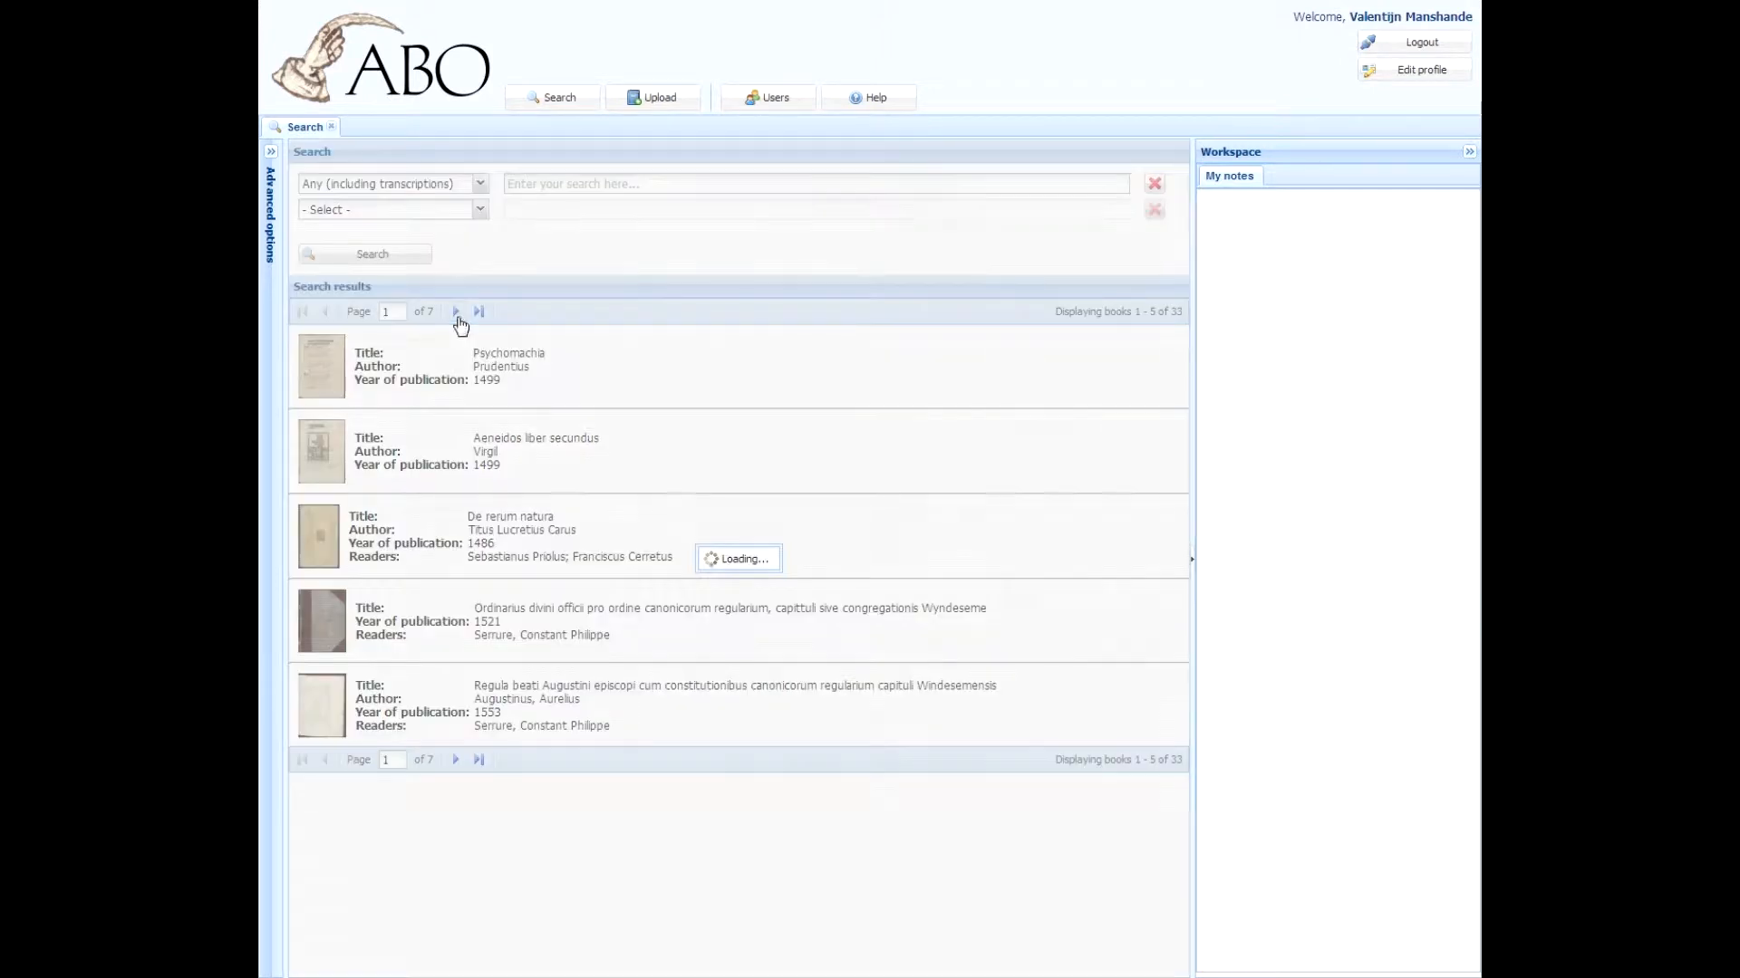
{"action": "left_click", "coordinate": [457, 313]}
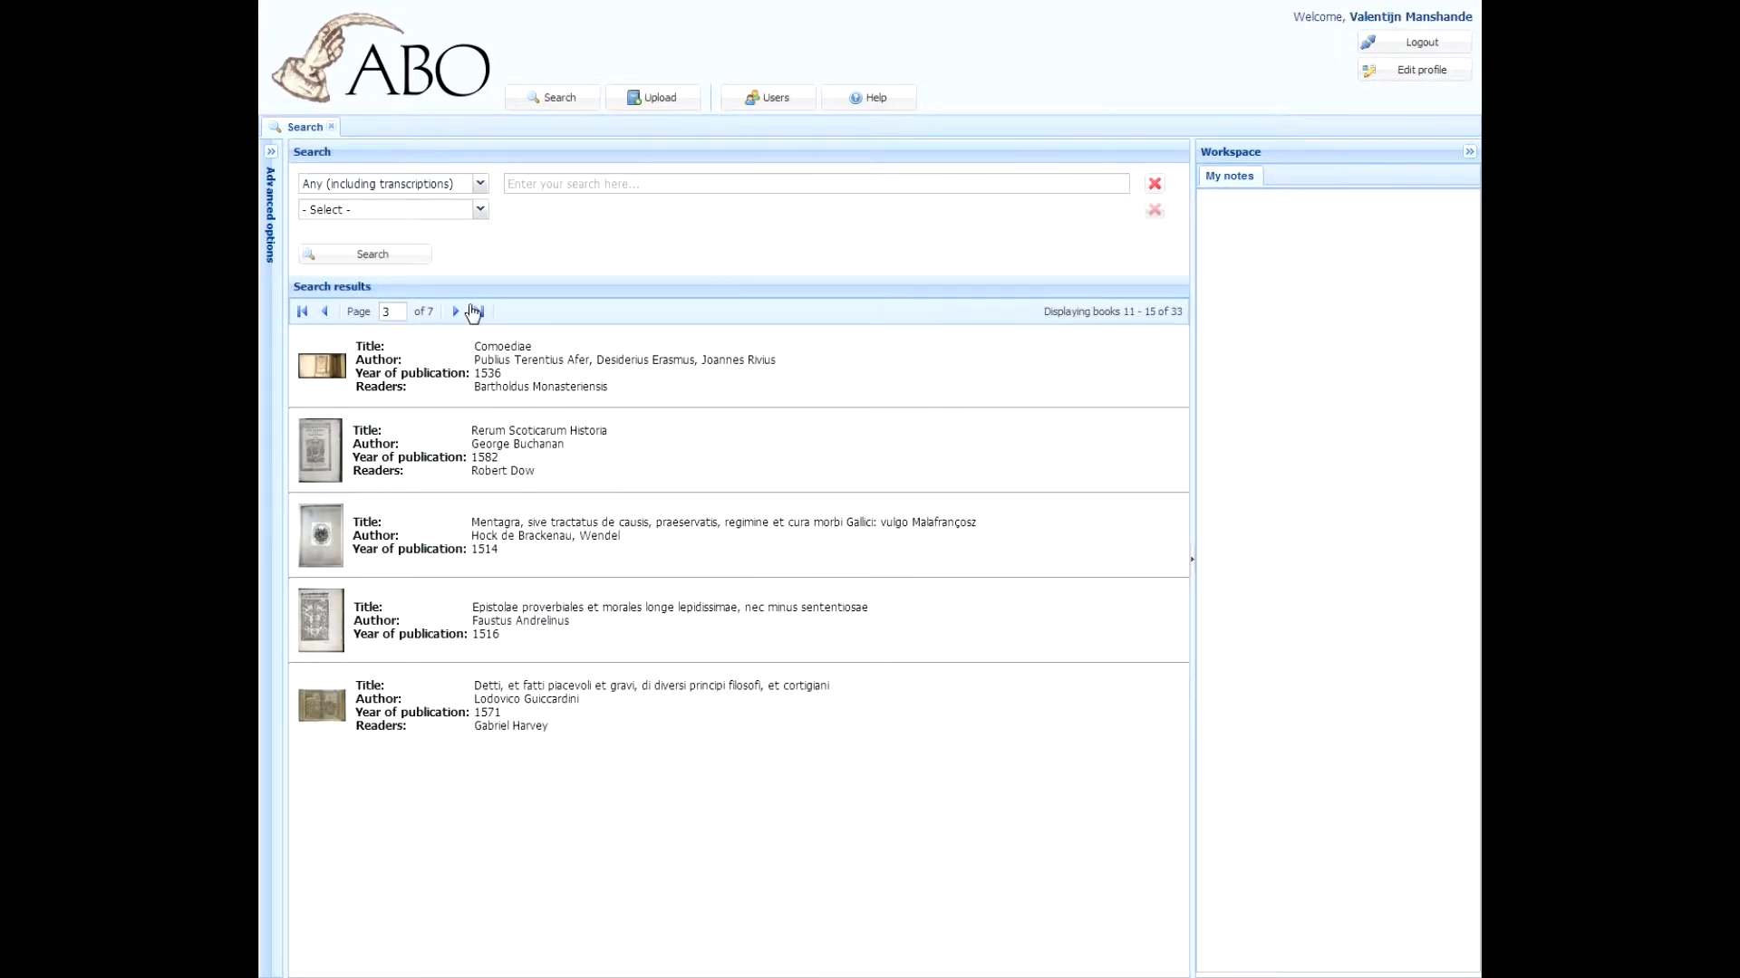
{"action": "left_click", "coordinate": [303, 312]}
{"action": "left_click", "coordinate": [478, 312]}
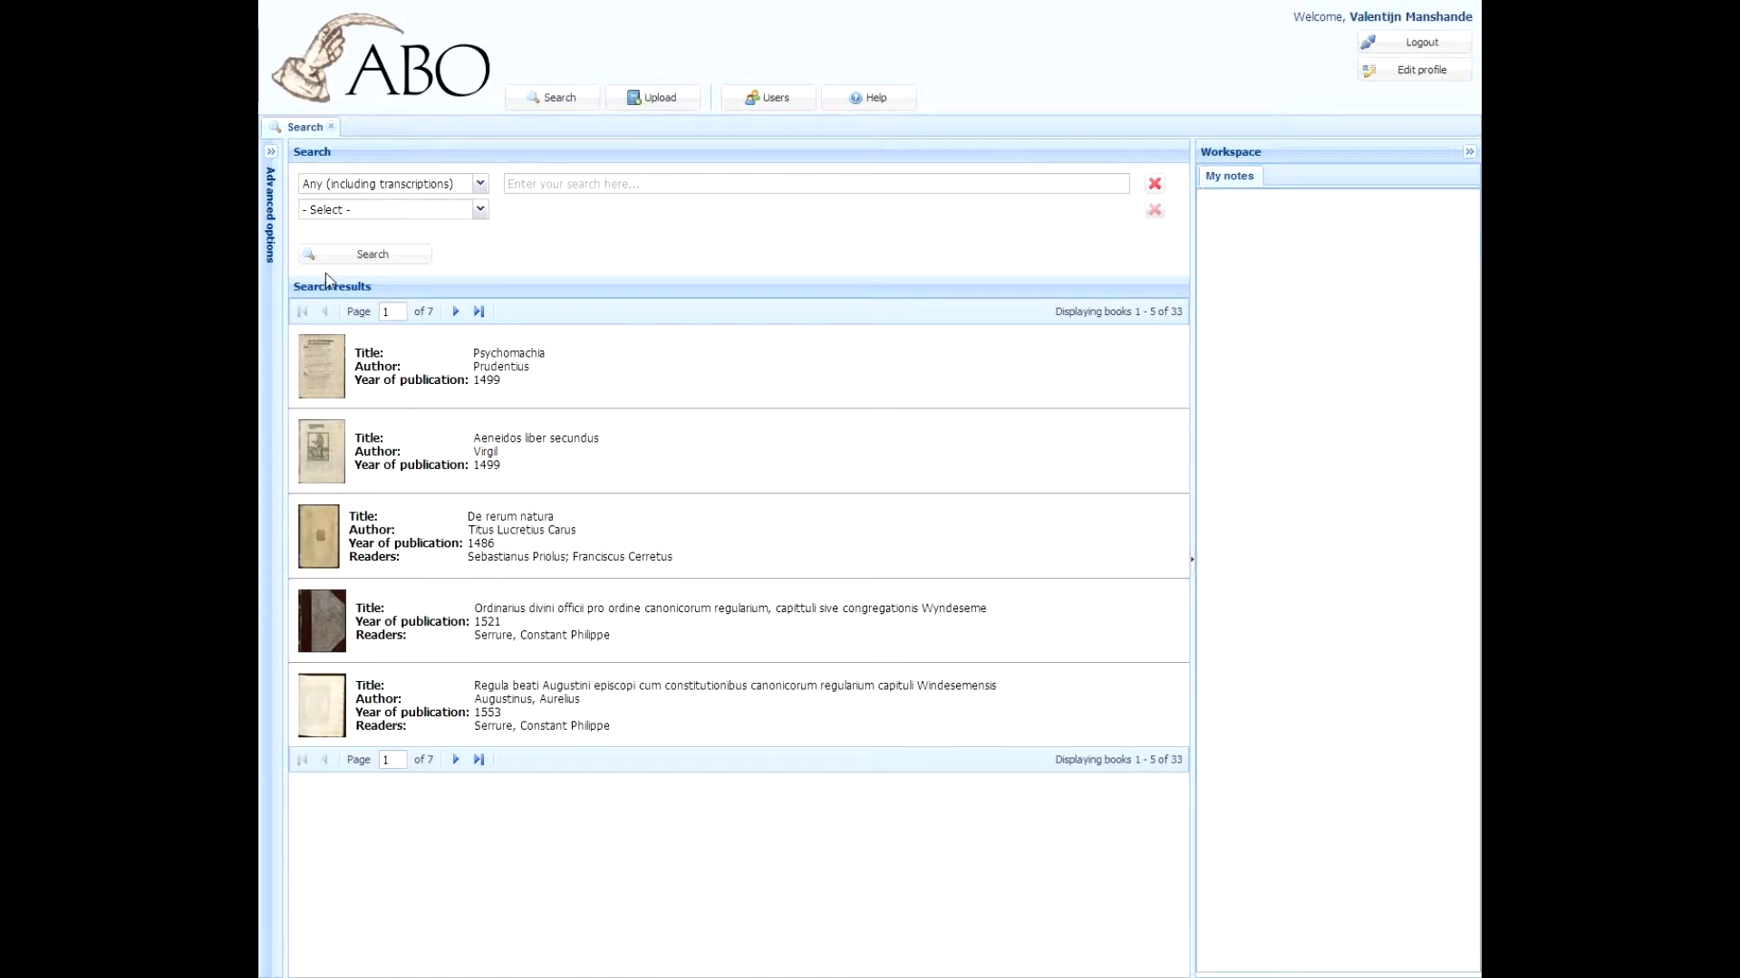
{"action": "left_click", "coordinate": [479, 188]}
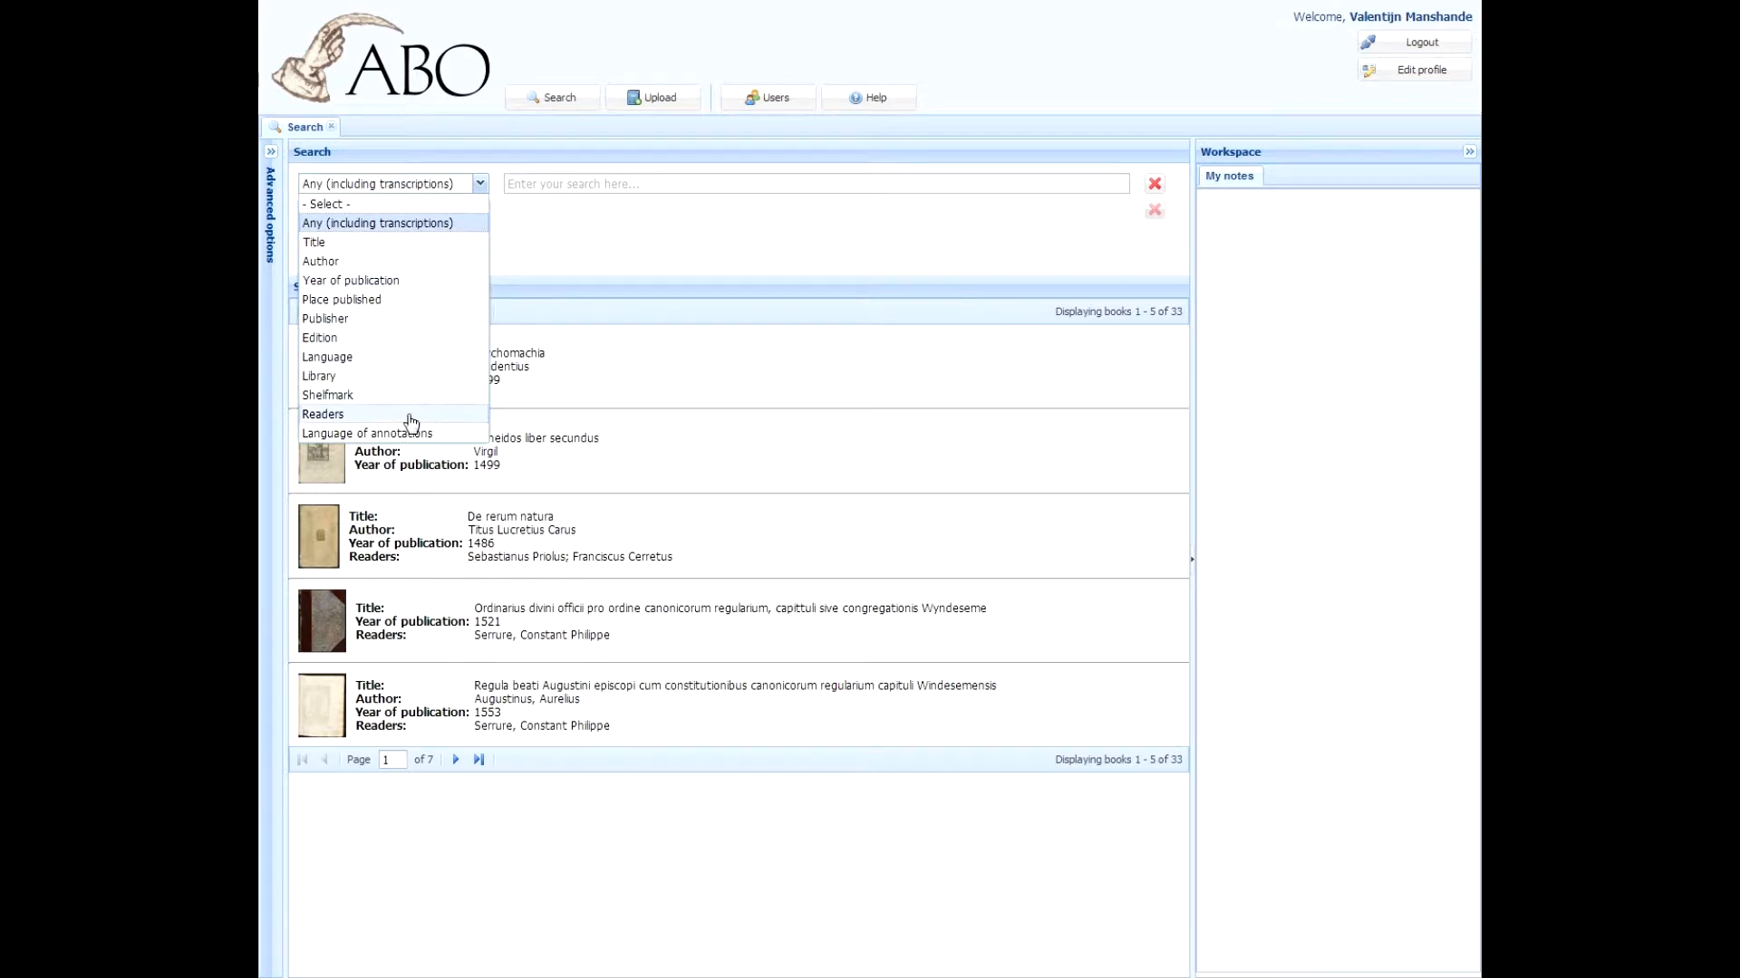
{"action": "left_click", "coordinate": [486, 224]}
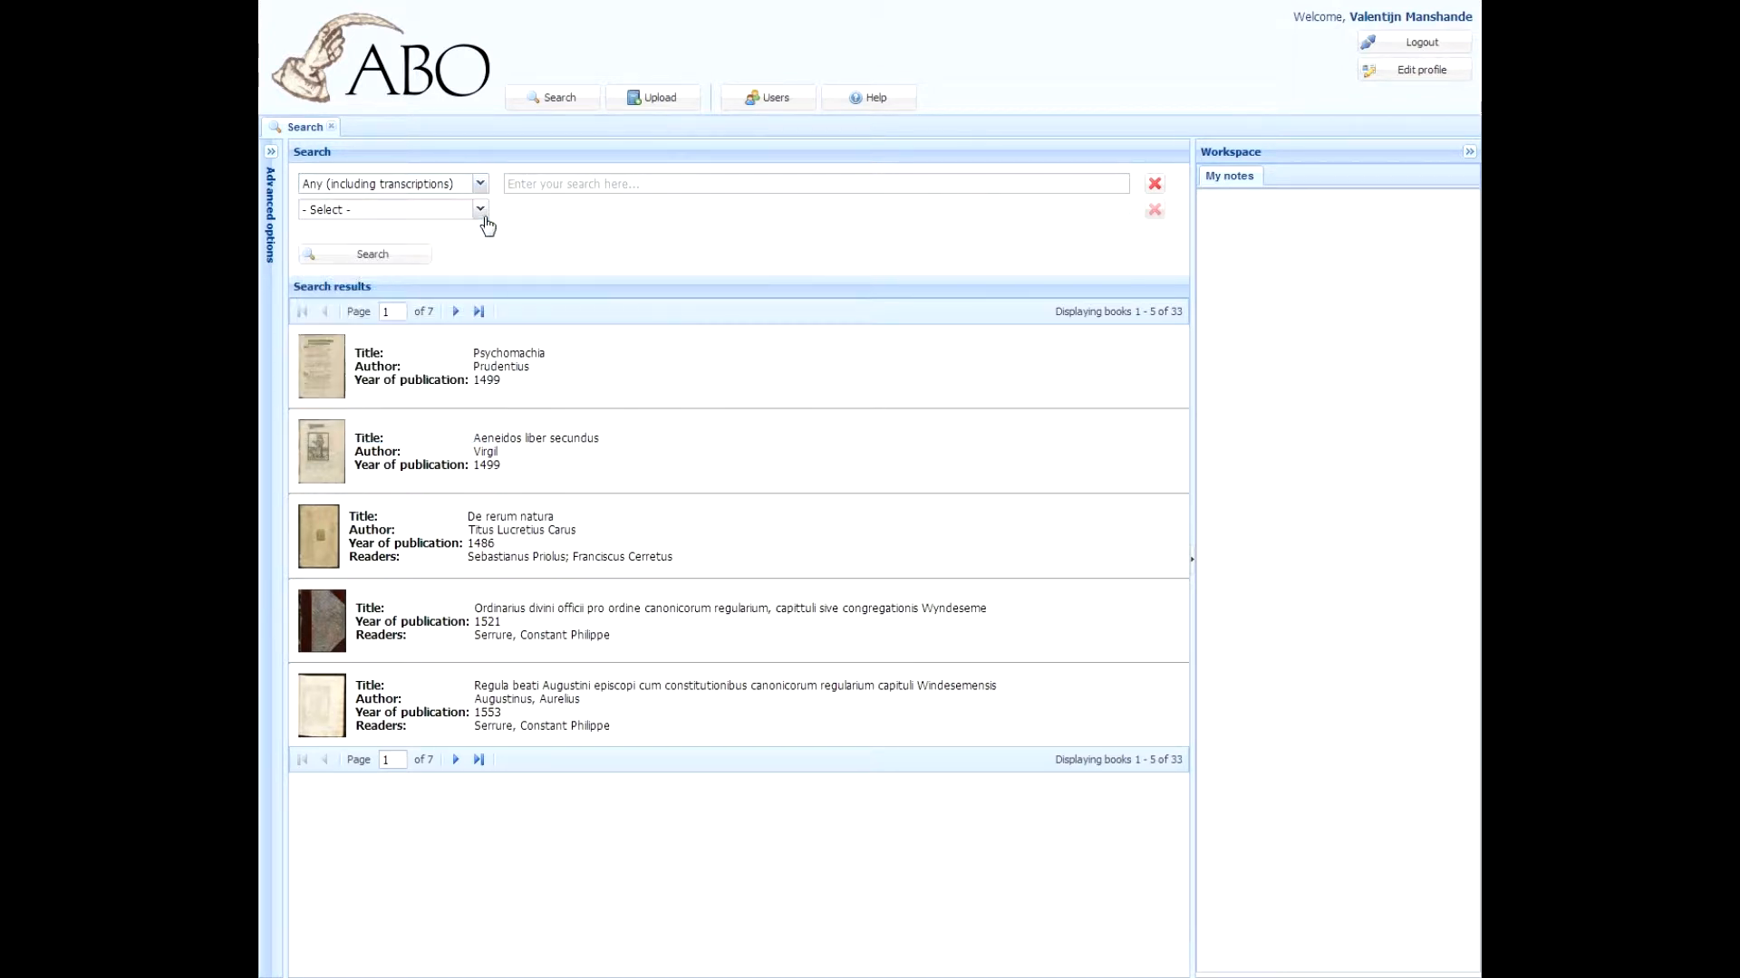
{"action": "left_click", "coordinate": [481, 213]}
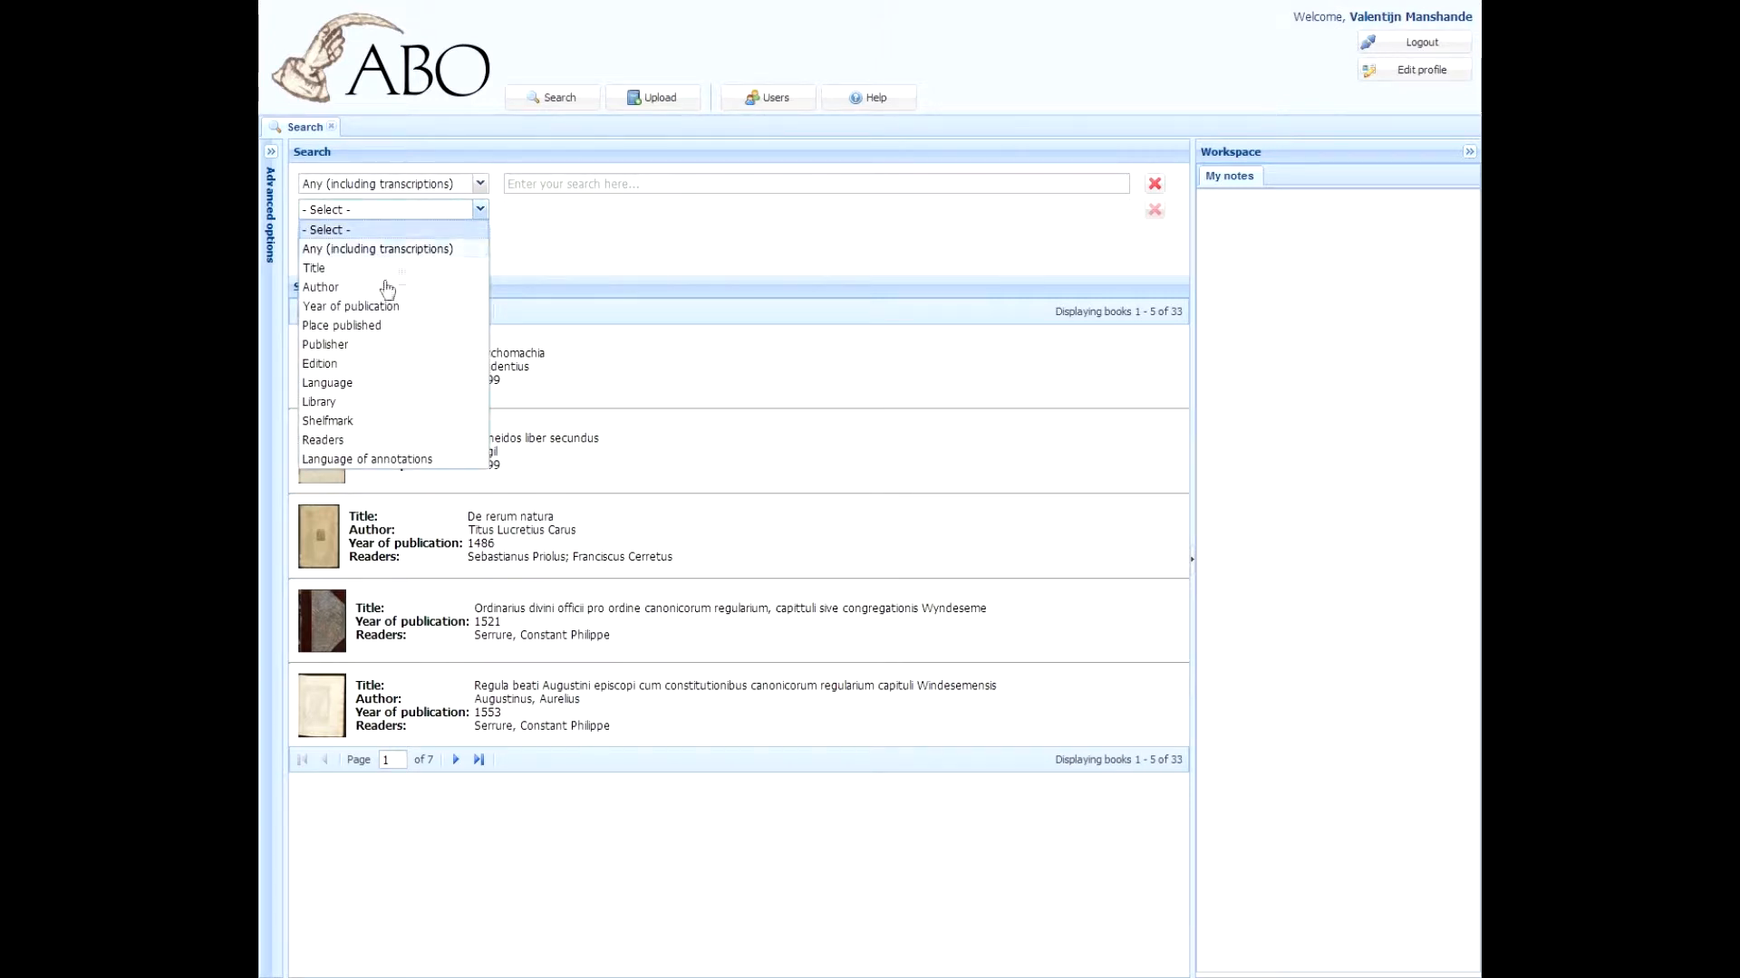
{"action": "left_click", "coordinate": [381, 288]}
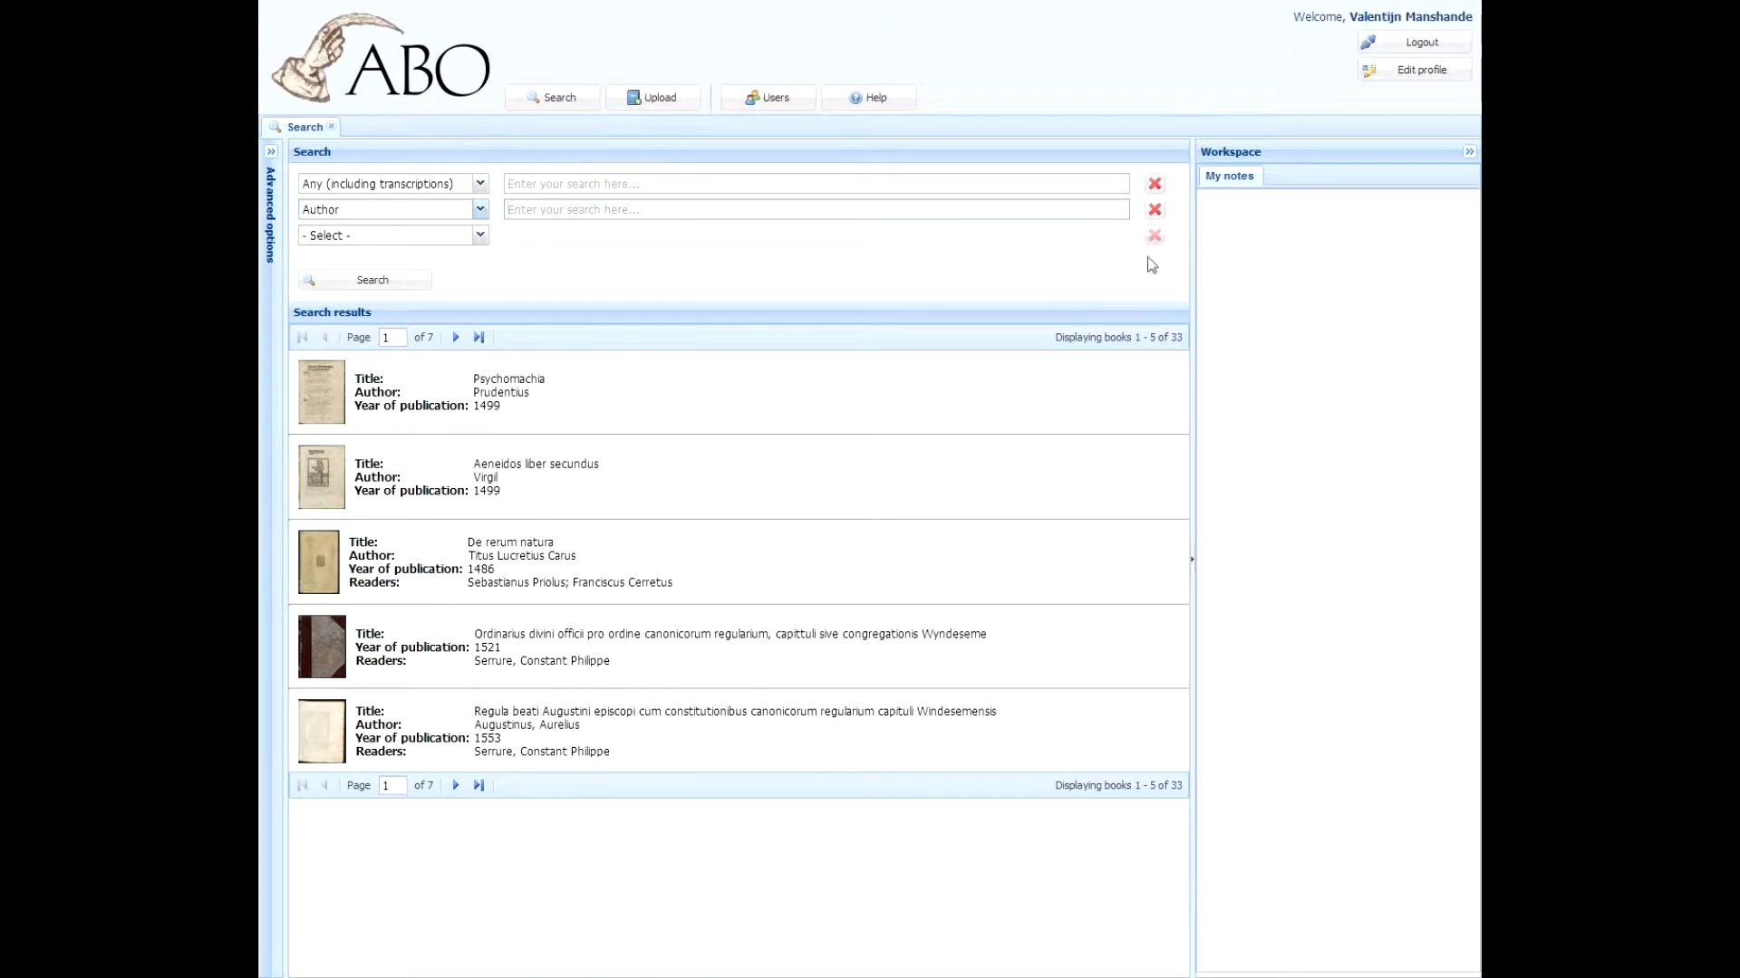
{"action": "left_click", "coordinate": [1154, 210]}
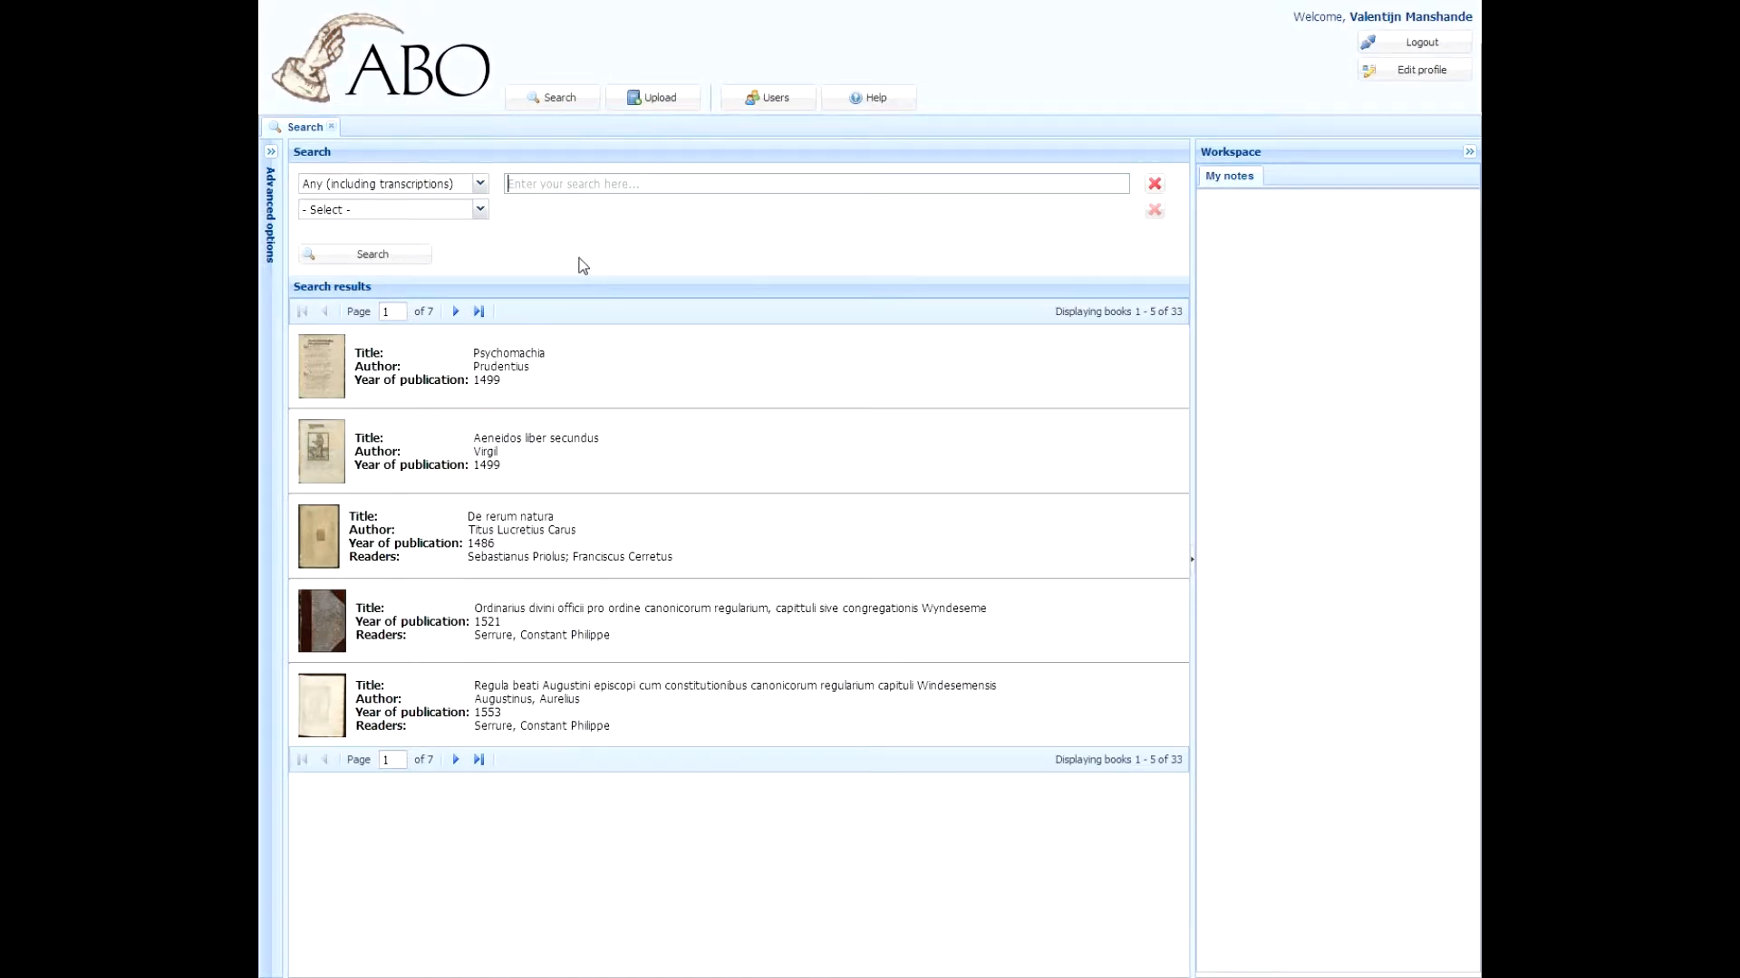
Step: Search all fields for "marie" and open the book found
{"action": "type", "text": "marie"}
{"action": "key", "text": "Return"}
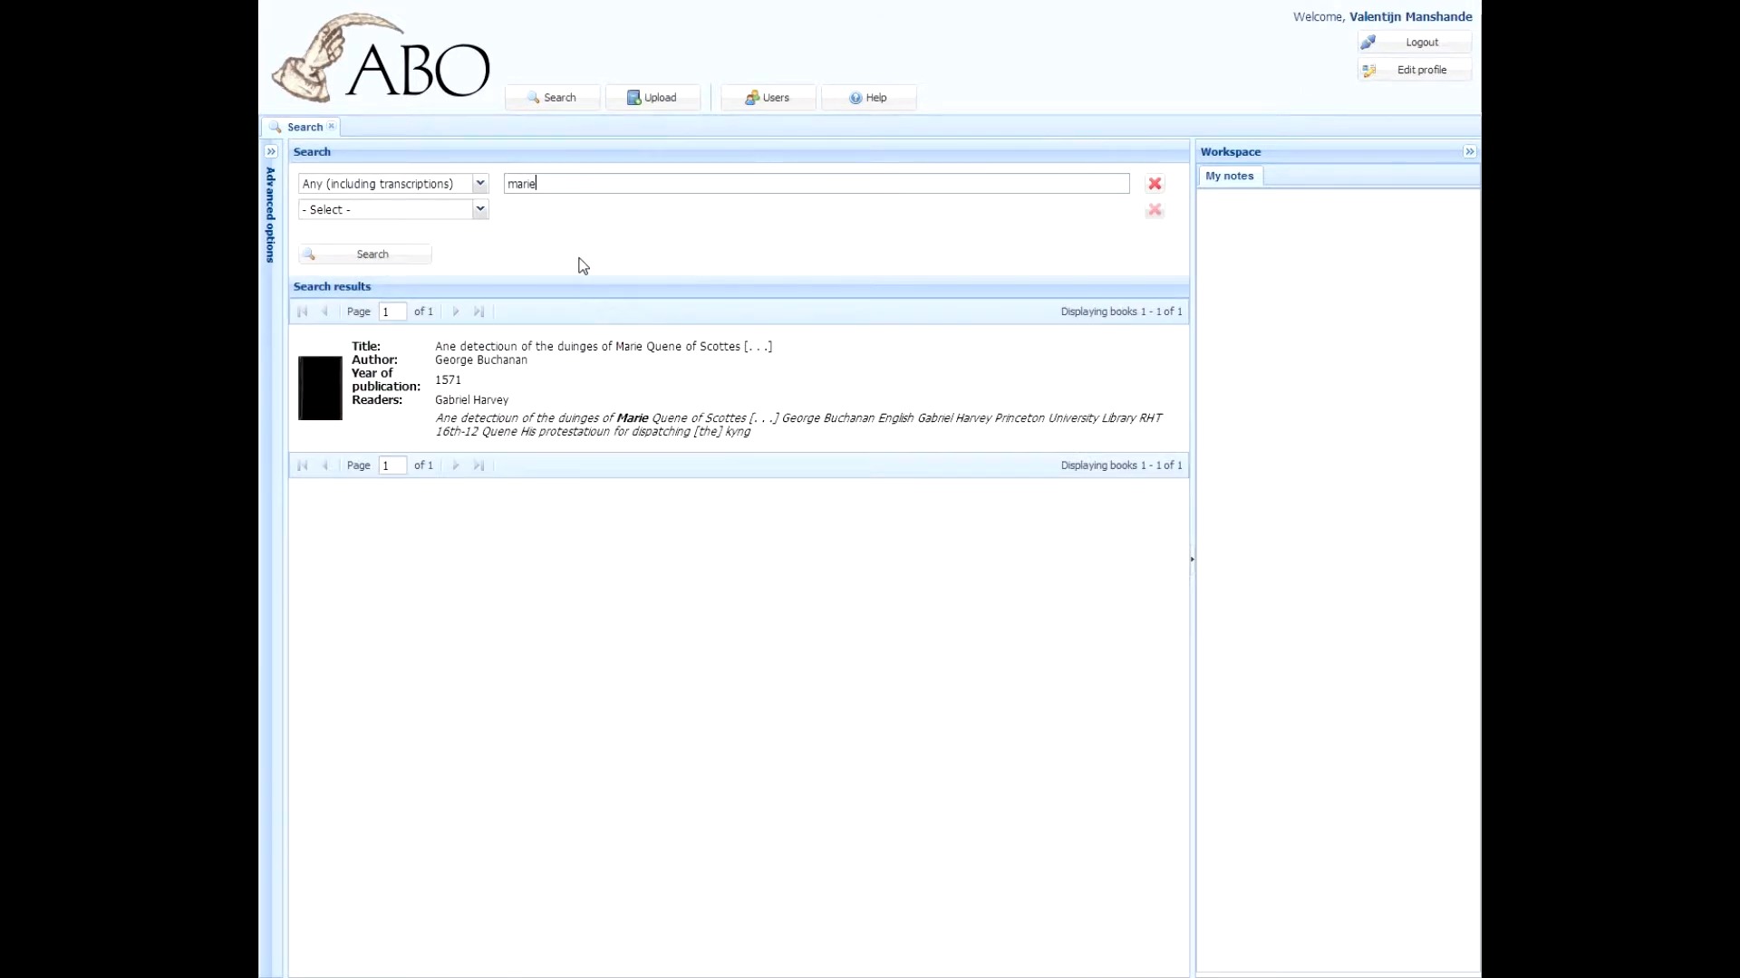
{"action": "left_click", "coordinate": [321, 385]}
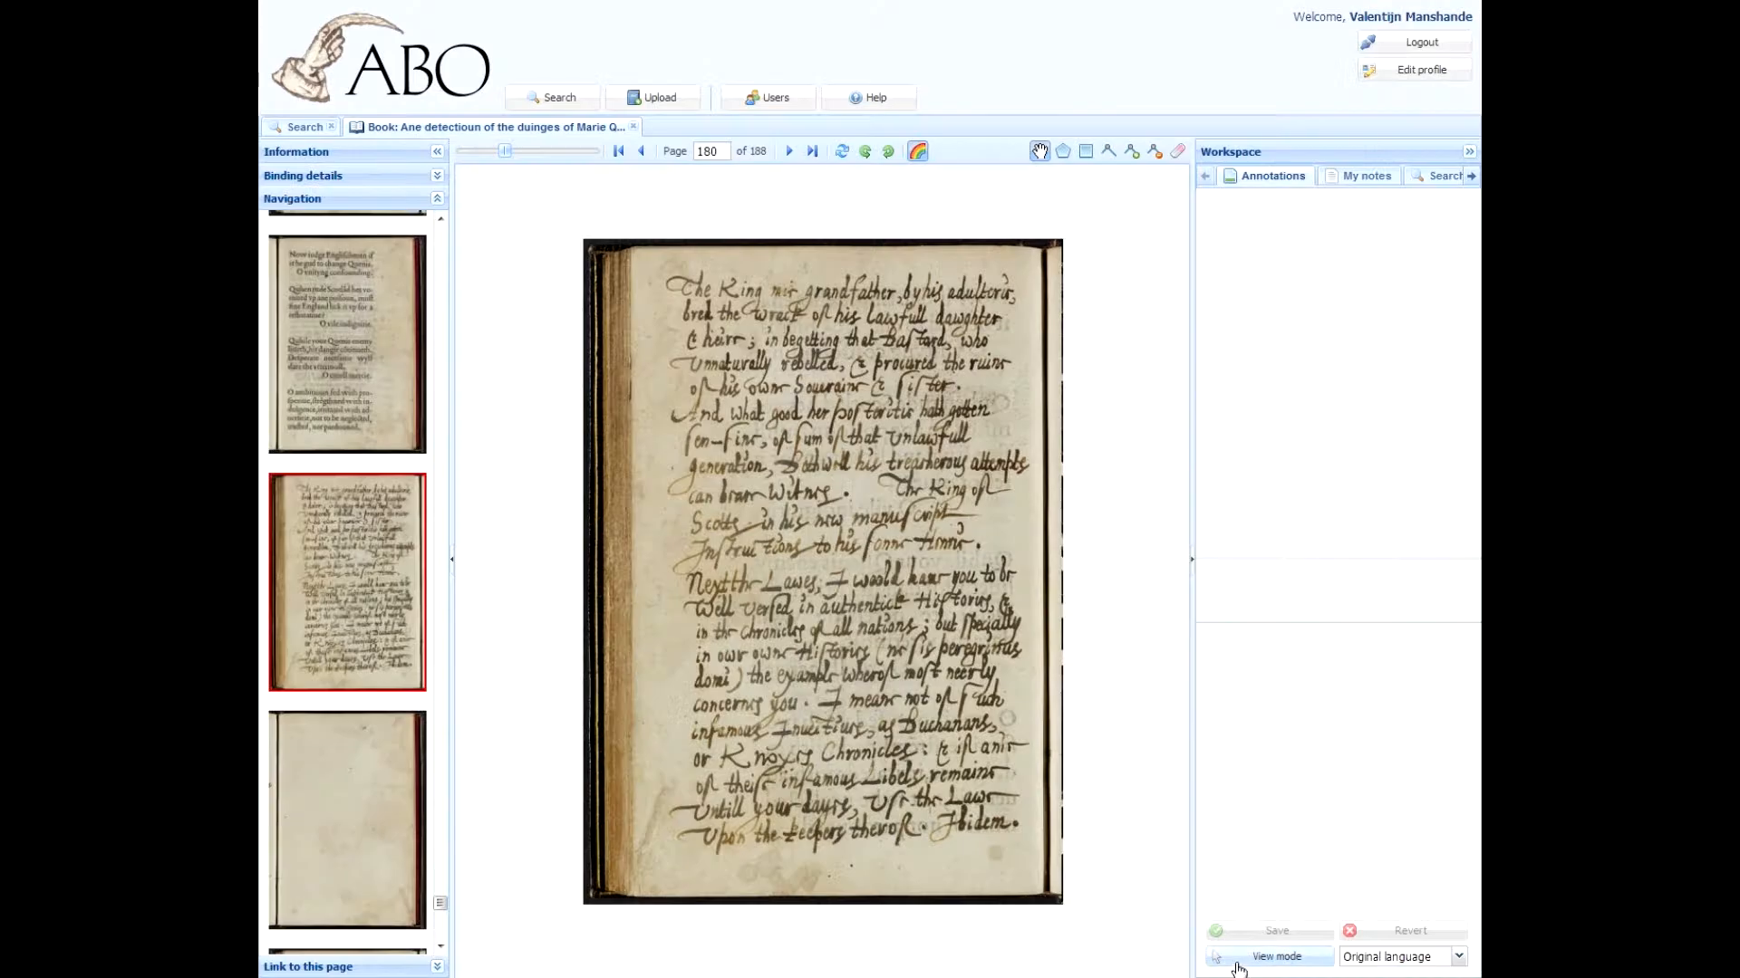
Step: Switch the book viewer to edit mode and enlarge the page
{"action": "left_click", "coordinate": [1238, 962]}
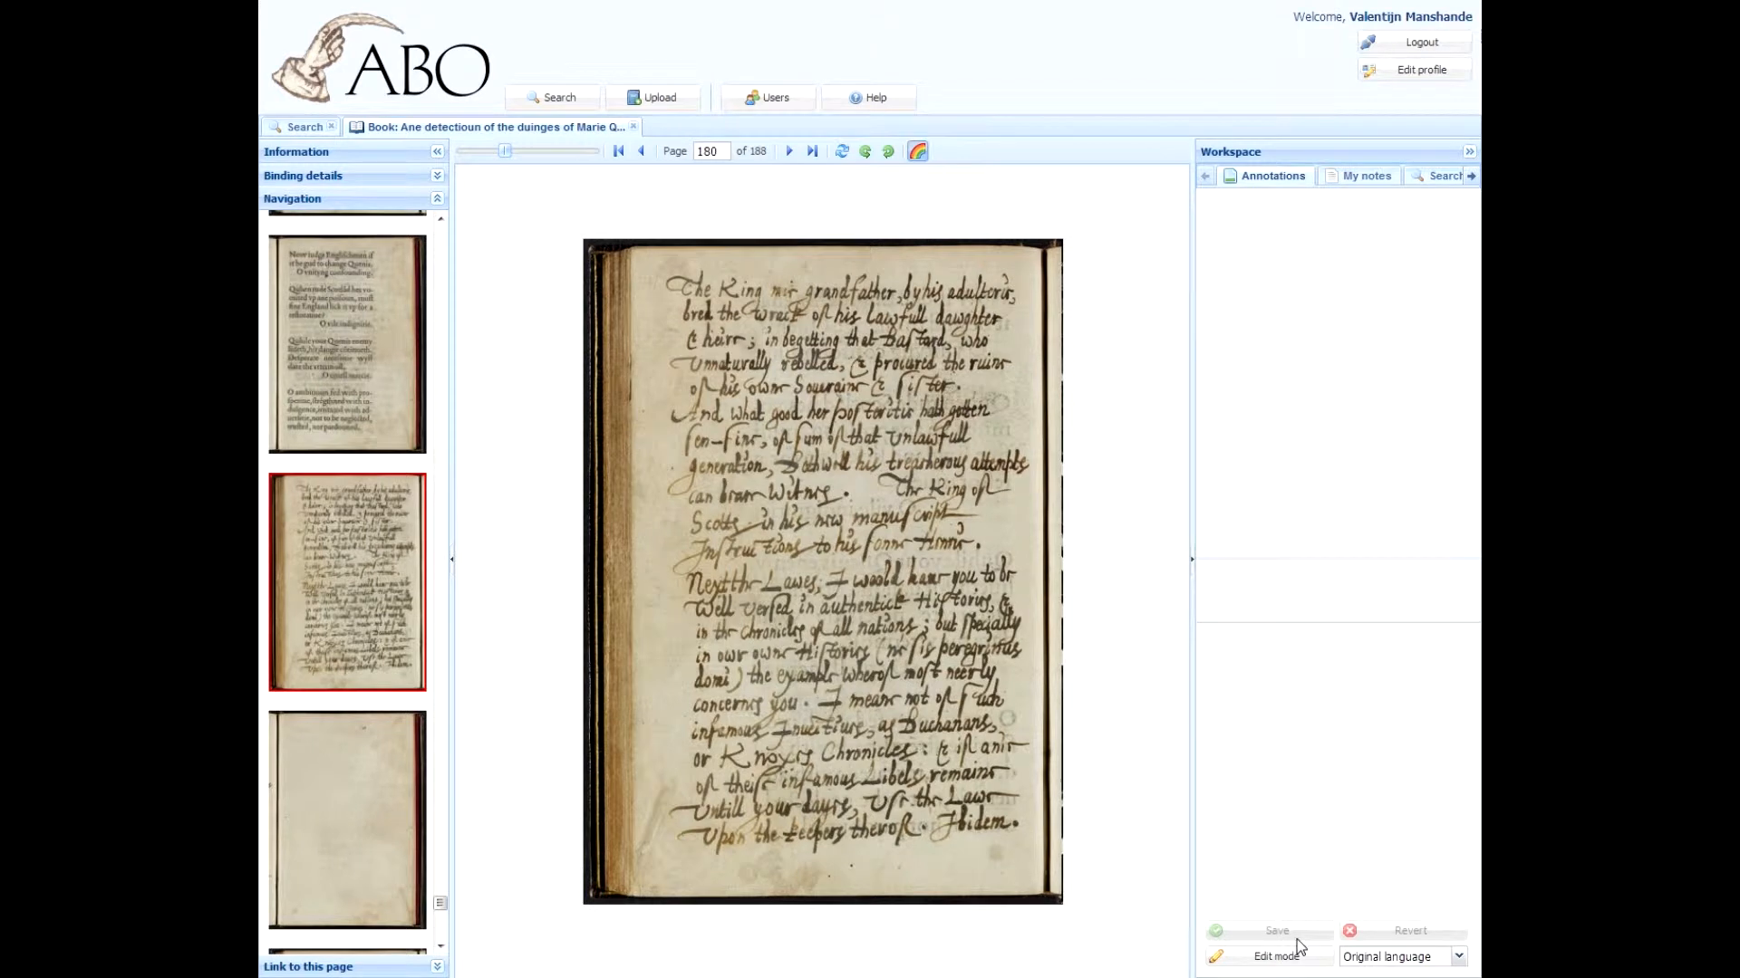
{"action": "left_click", "coordinate": [1282, 962]}
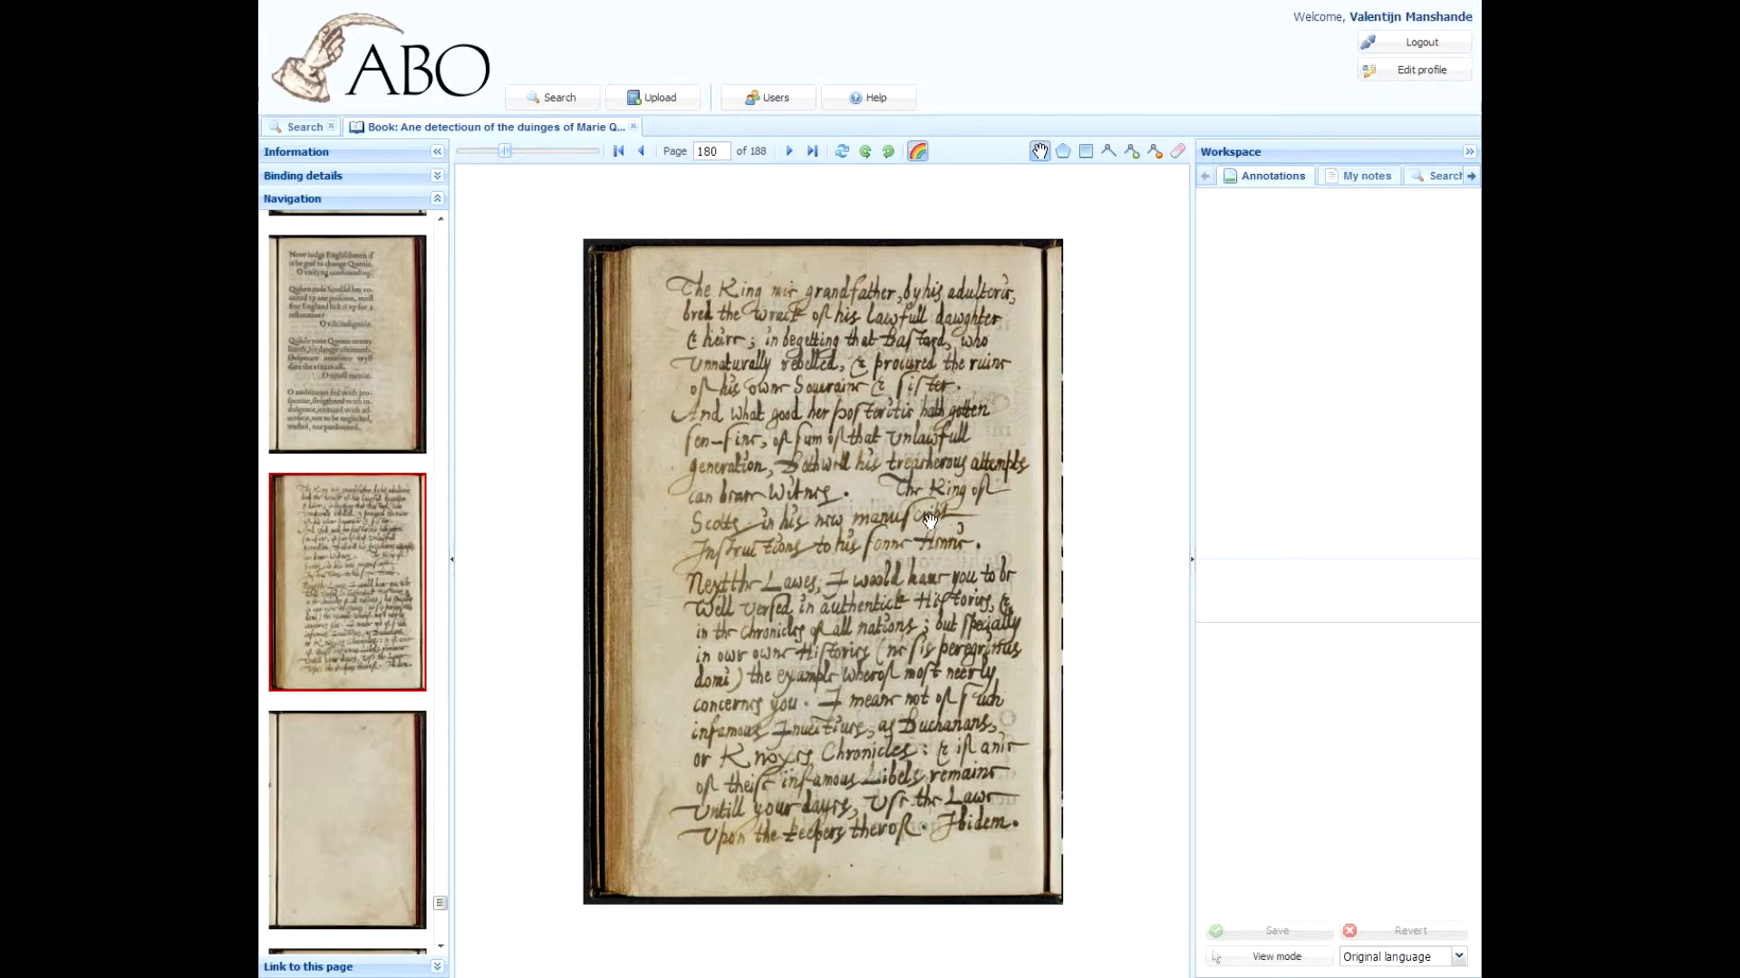
{"action": "scroll", "coordinate": [931, 521], "scroll_direction": "up", "scroll_amount": 2}
{"action": "scroll", "coordinate": [924, 525], "scroll_direction": "down", "scroll_amount": 1}
{"action": "mouse_move", "coordinate": [893, 562]}
{"action": "left_mouse_down"}
{"action": "mouse_move", "coordinate": [897, 344]}
{"action": "mouse_move", "coordinate": [899, 728]}
{"action": "left_mouse_up"}
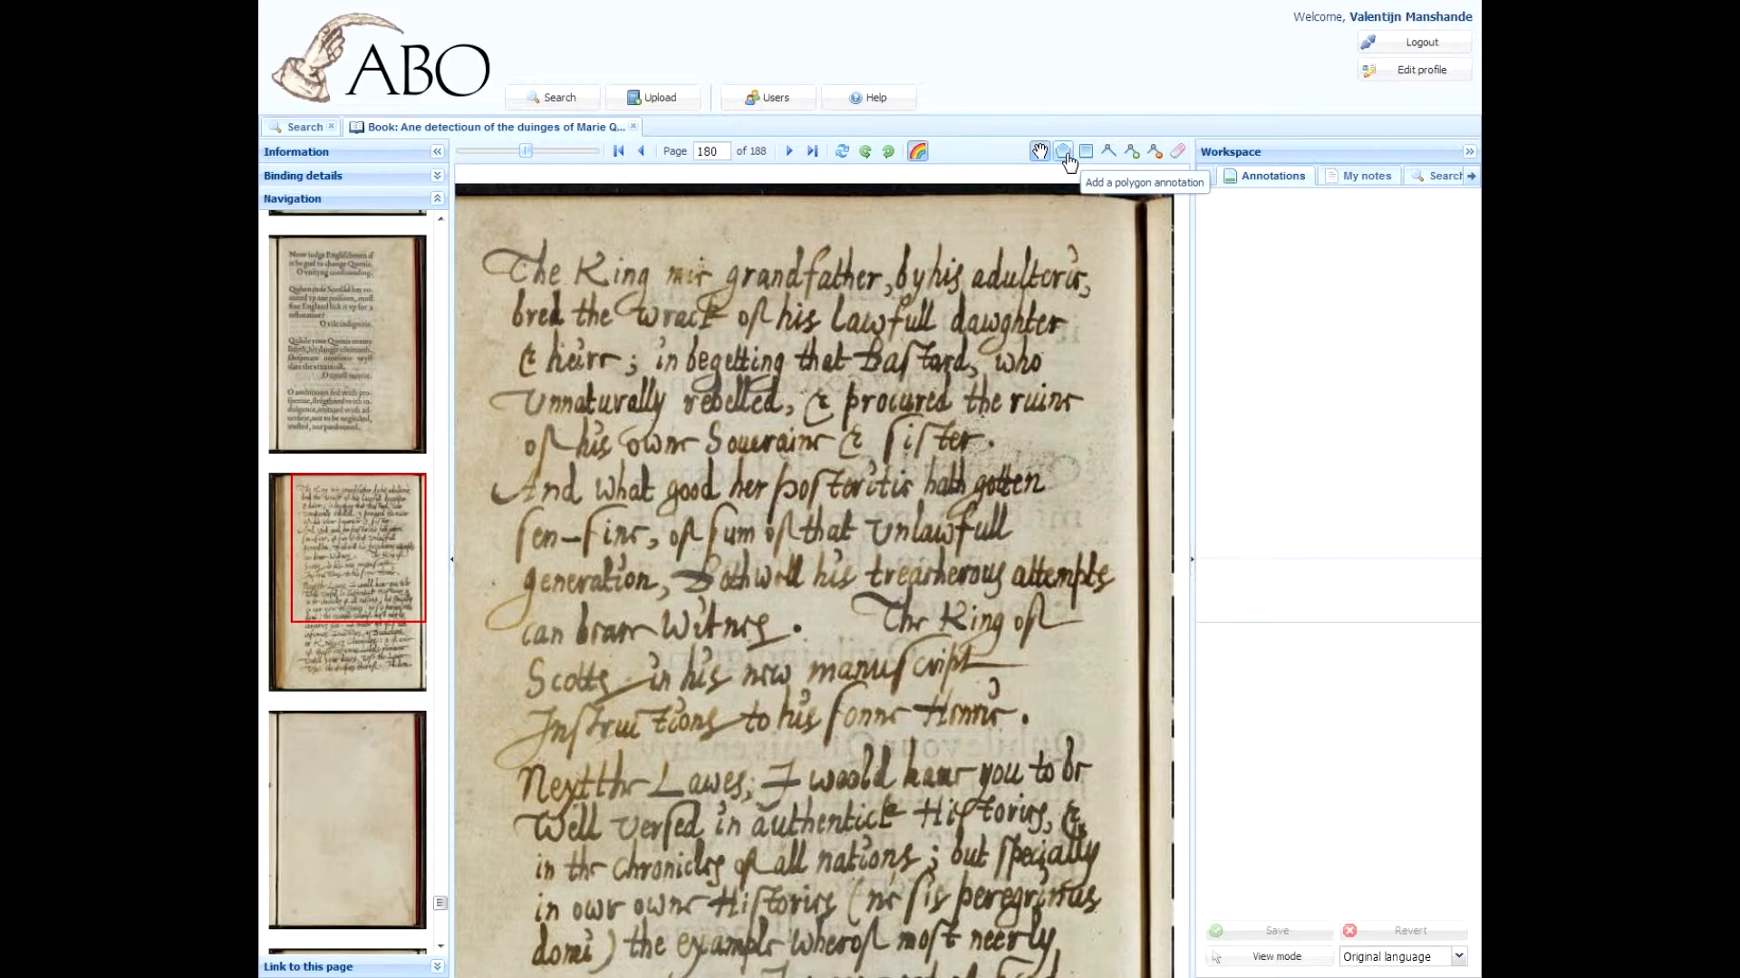
Step: Examine the annotation tools available for the page
{"action": "left_click", "coordinate": [1065, 156]}
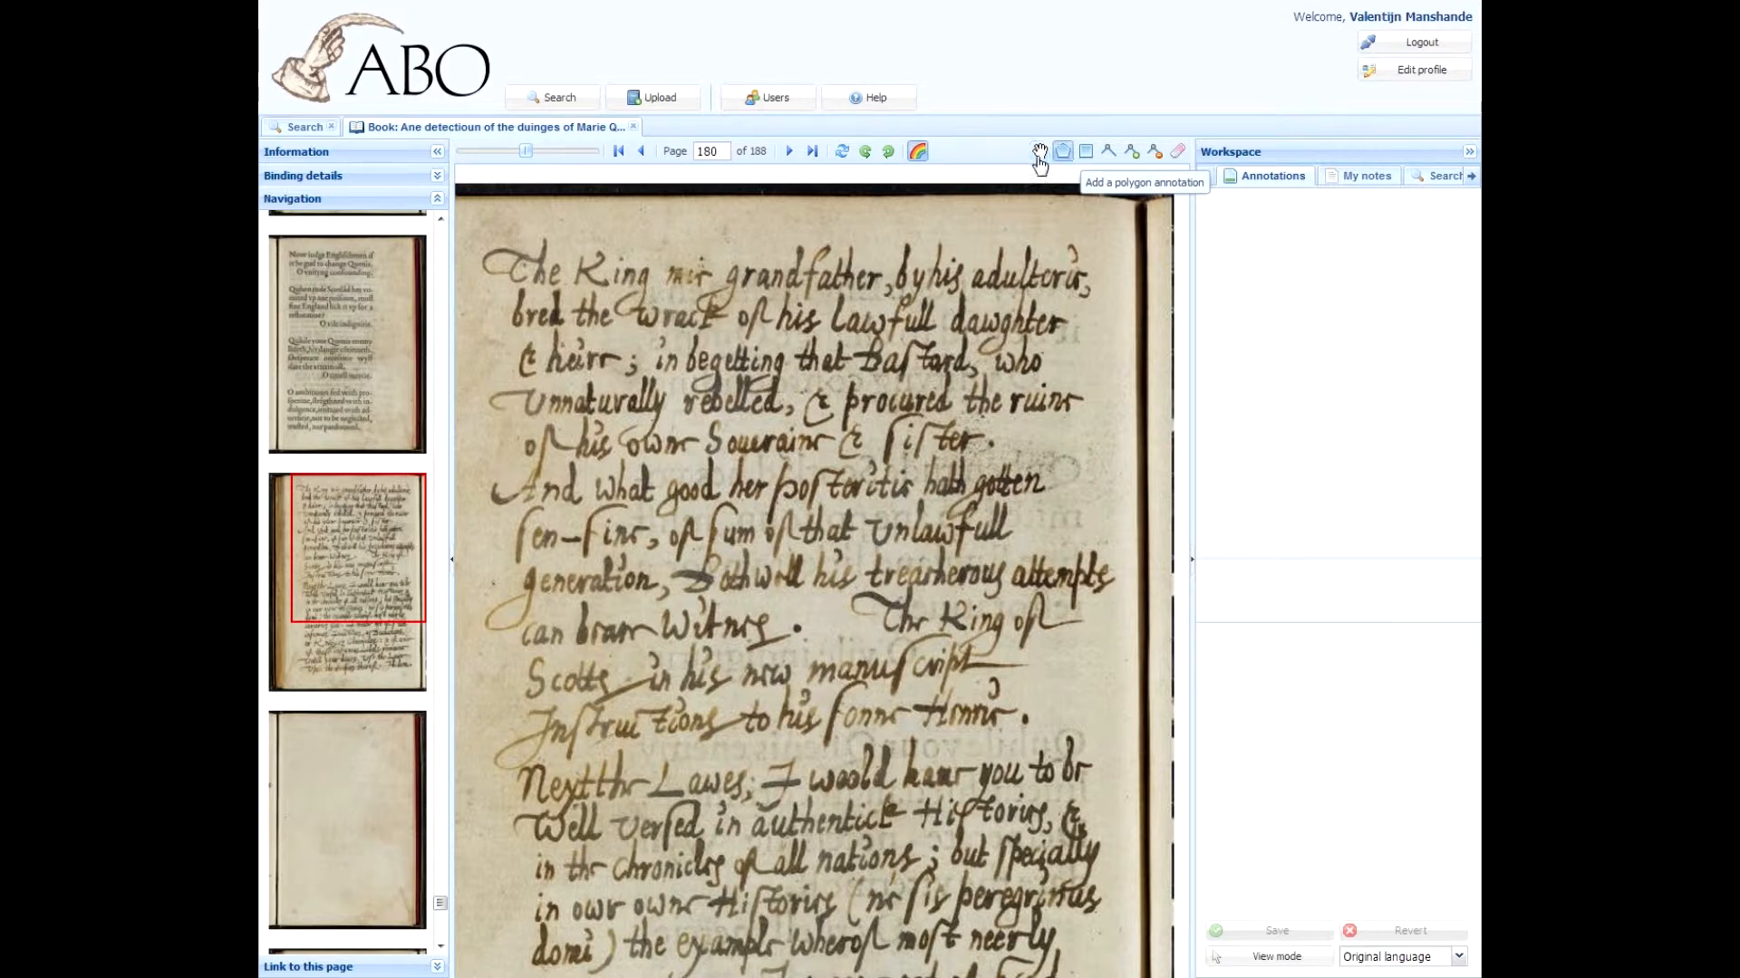
{"action": "left_click", "coordinate": [1087, 159]}
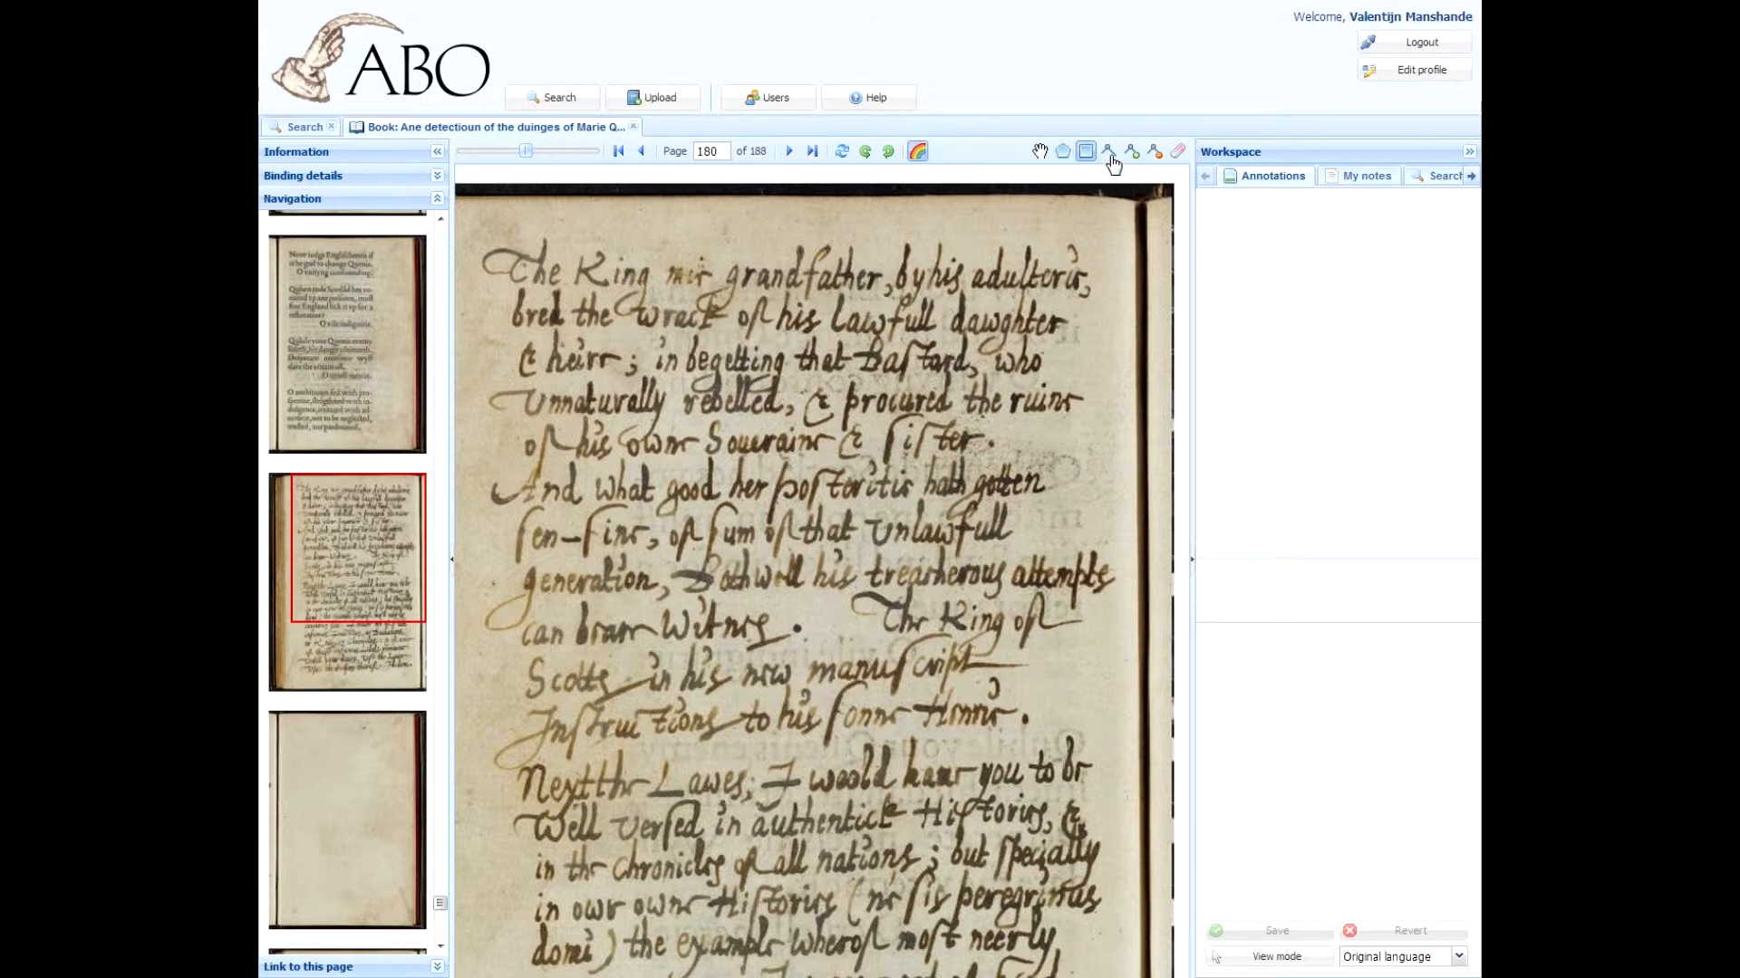
{"action": "left_click", "coordinate": [1110, 154]}
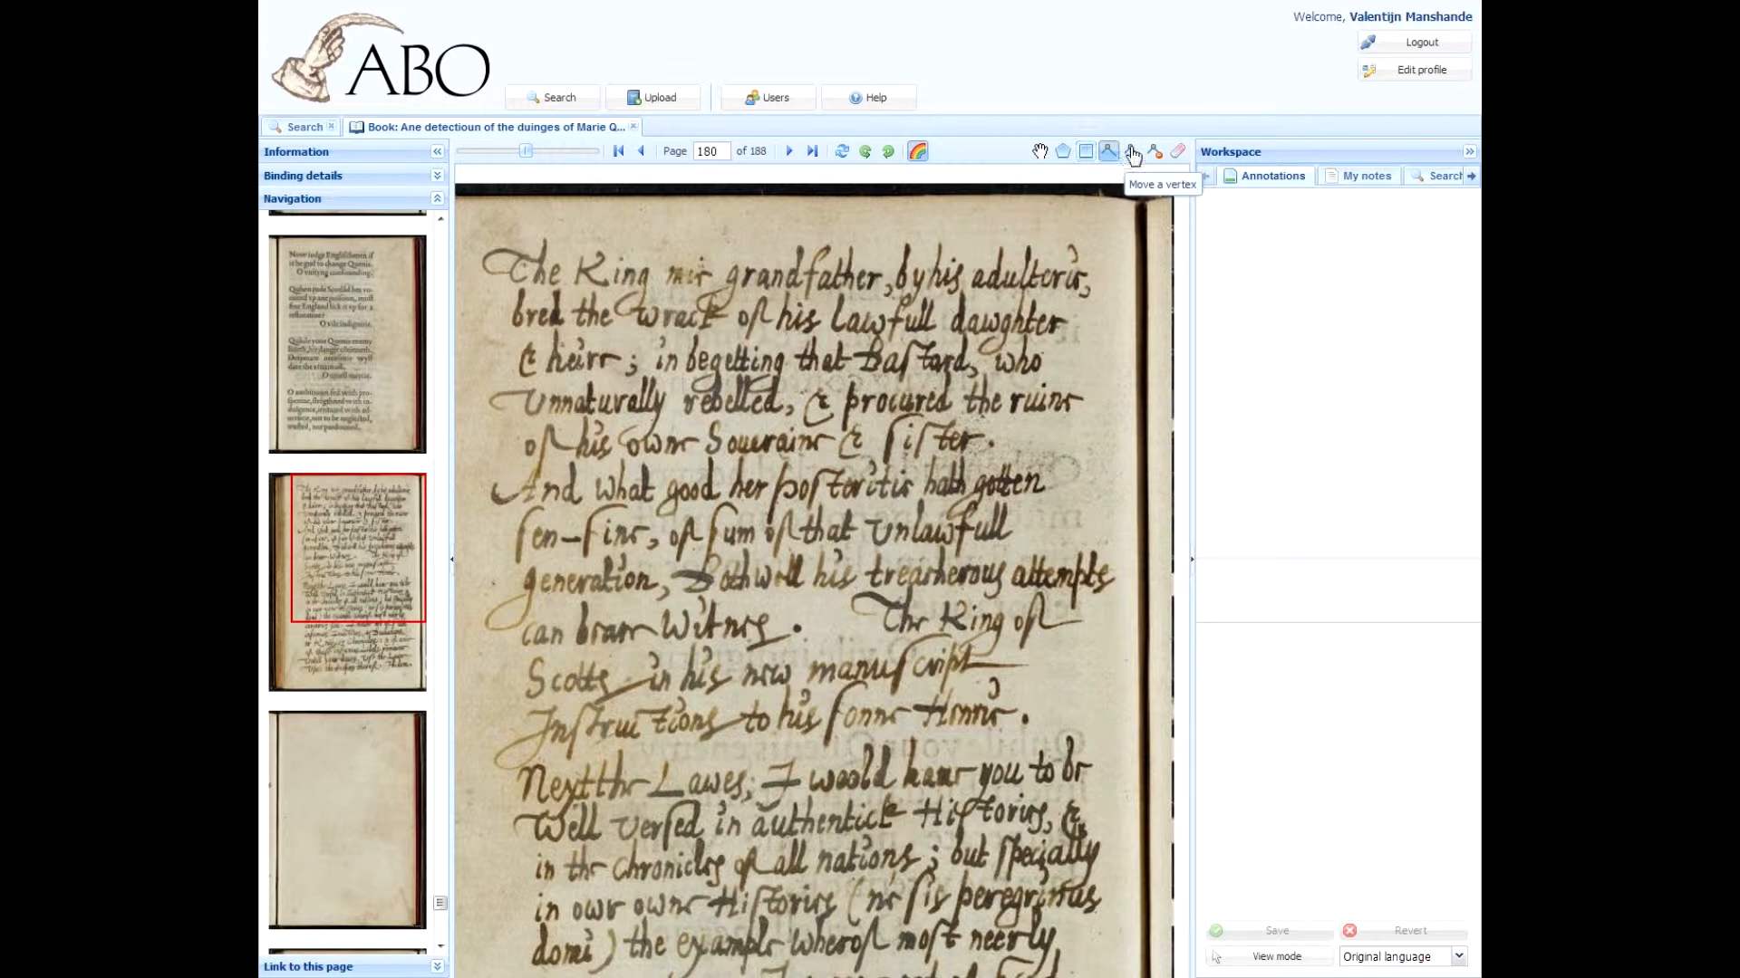
{"action": "left_click", "coordinate": [1131, 152]}
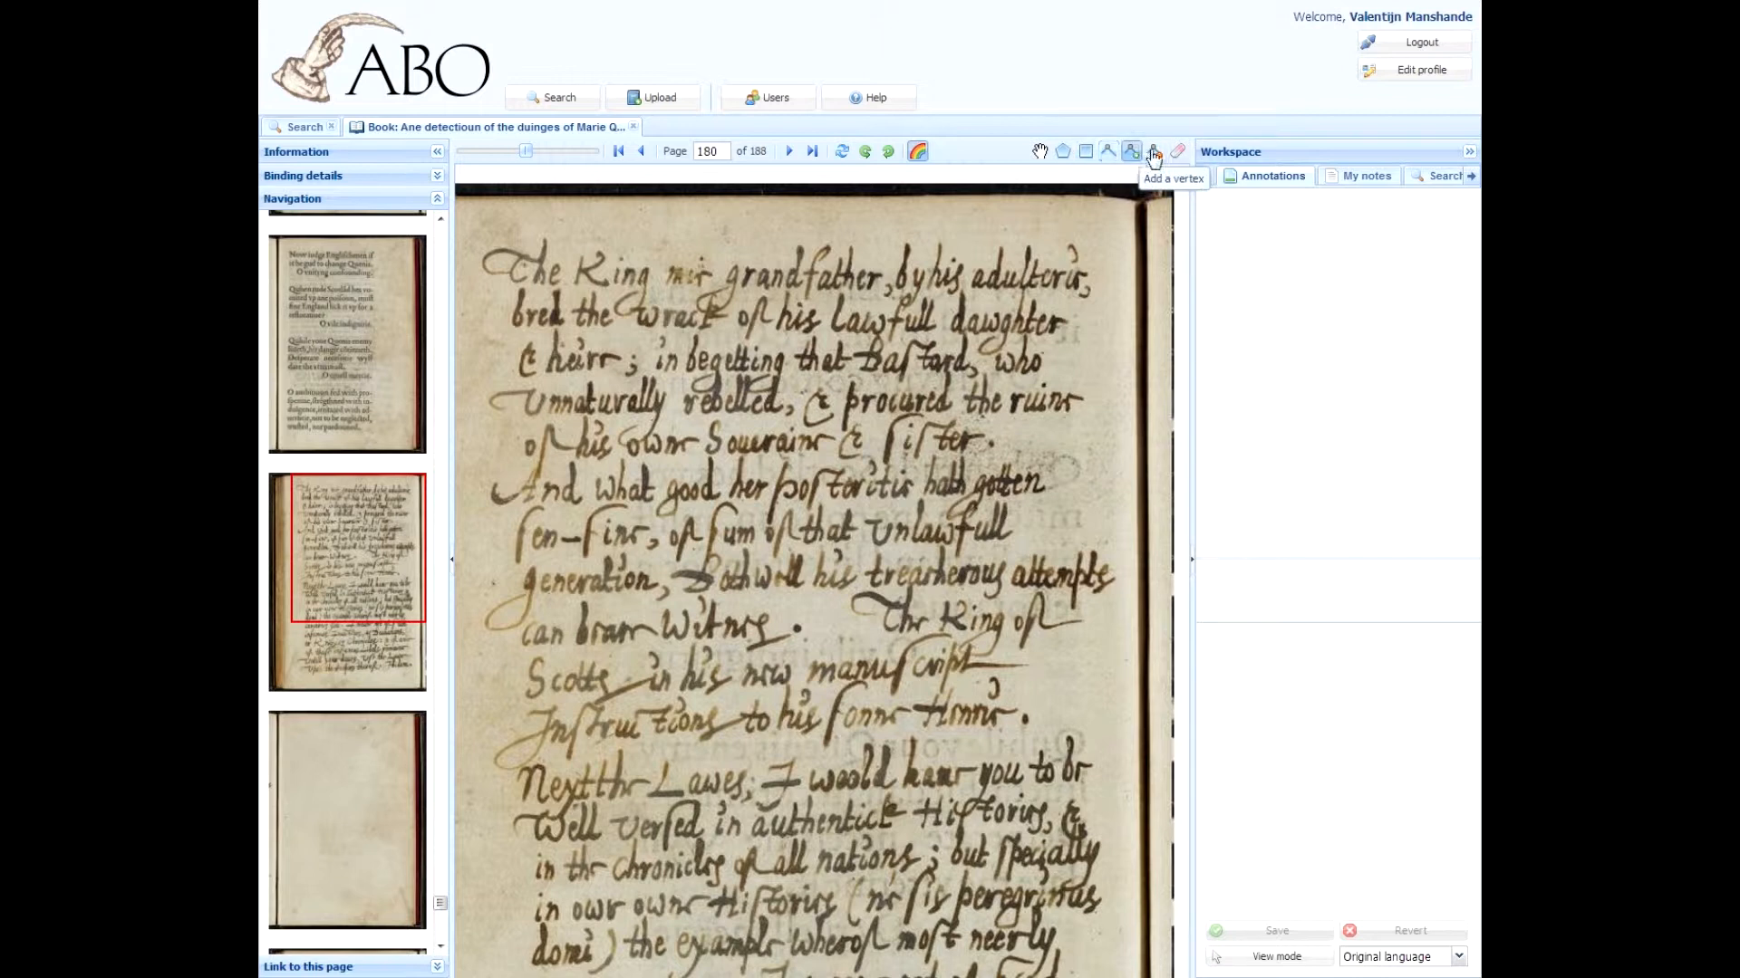
{"action": "left_click", "coordinate": [1154, 152]}
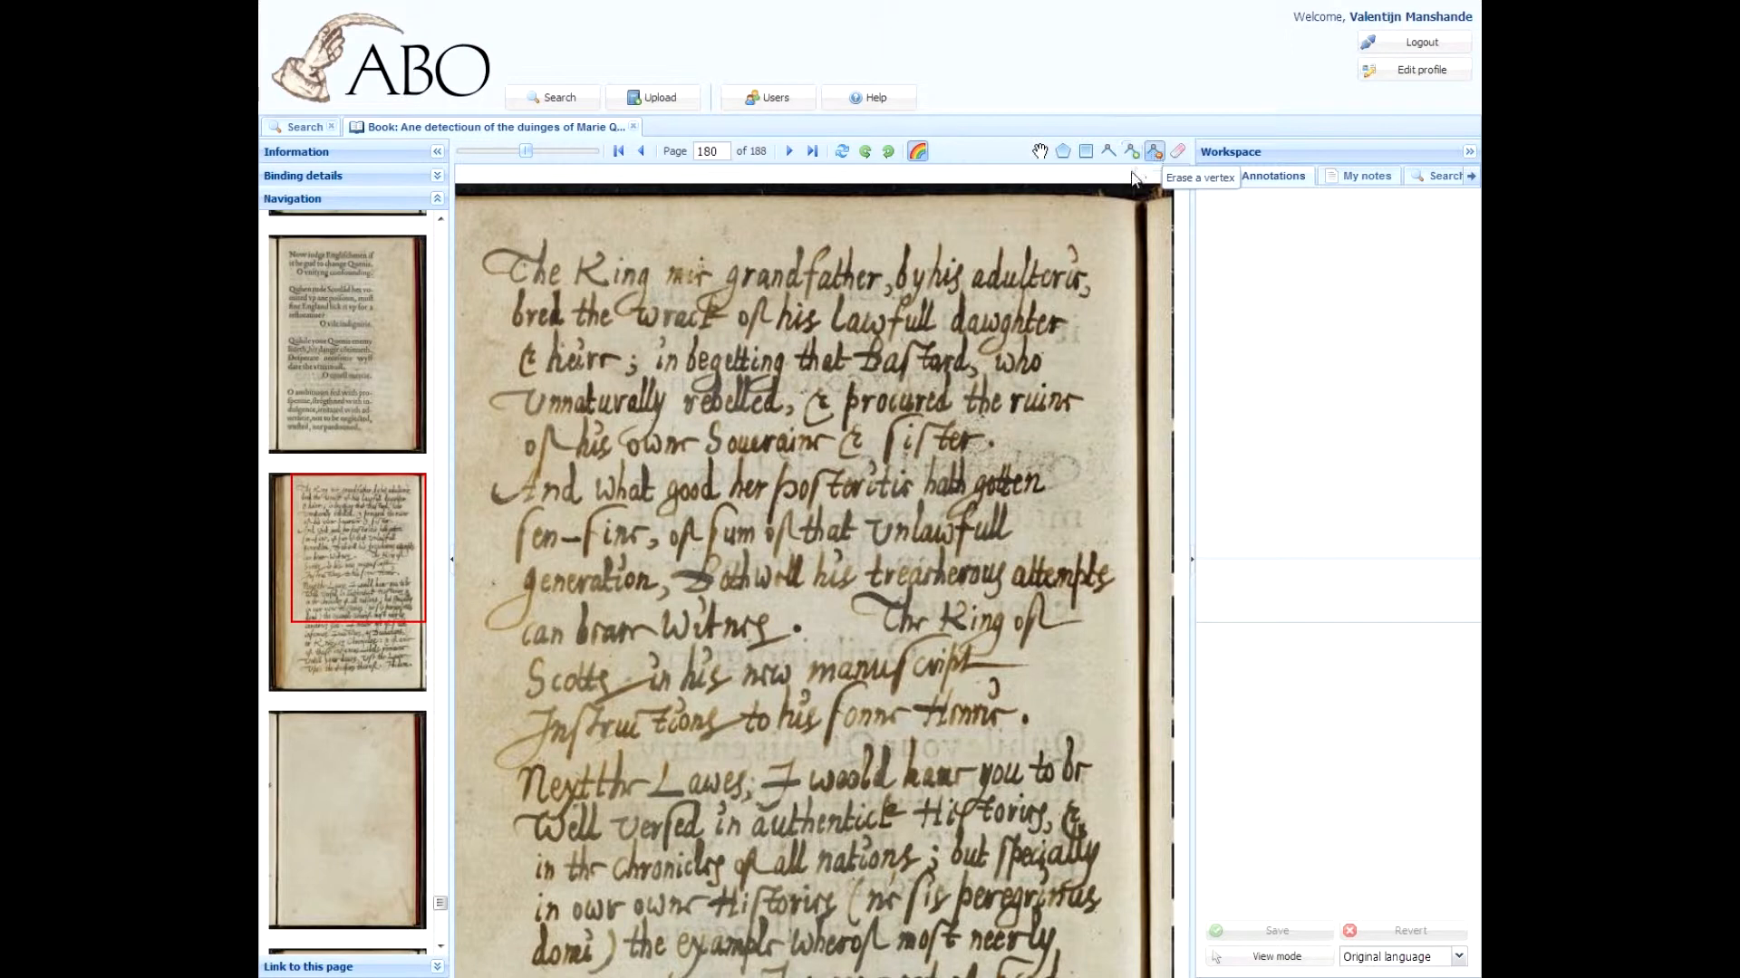
{"action": "left_click", "coordinate": [1179, 152]}
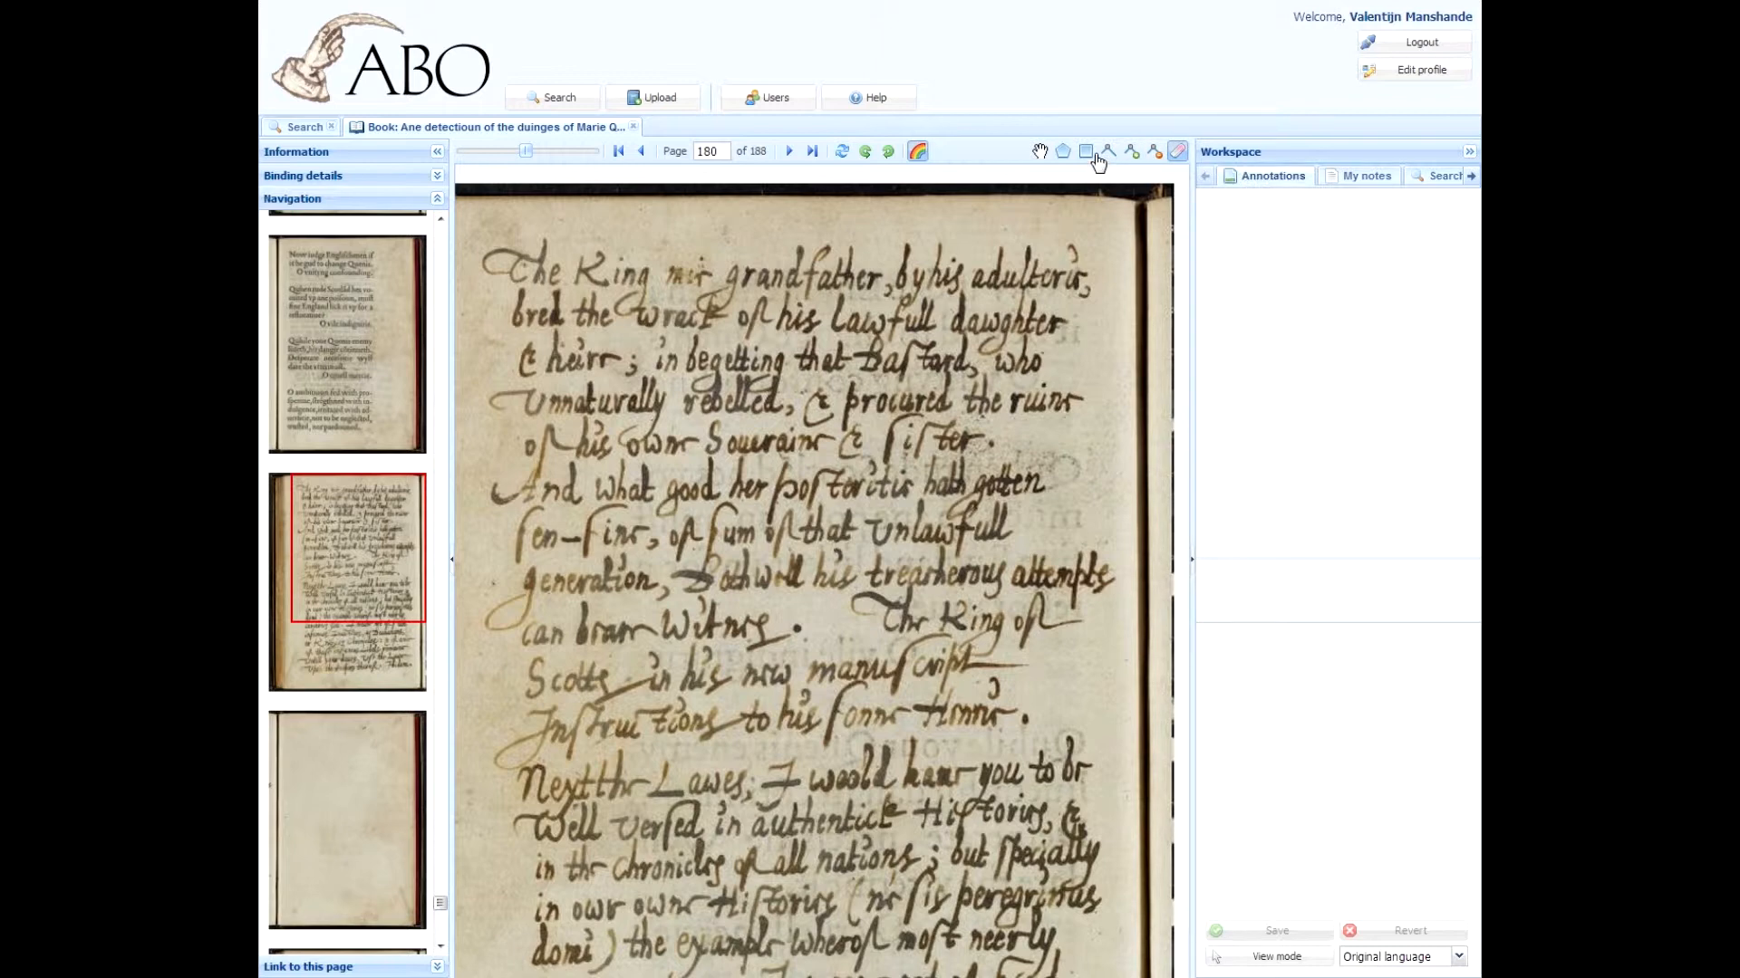
Step: Draw a rectangular annotation around the first three handwritten lines of the page
{"action": "left_click", "coordinate": [1235, 959]}
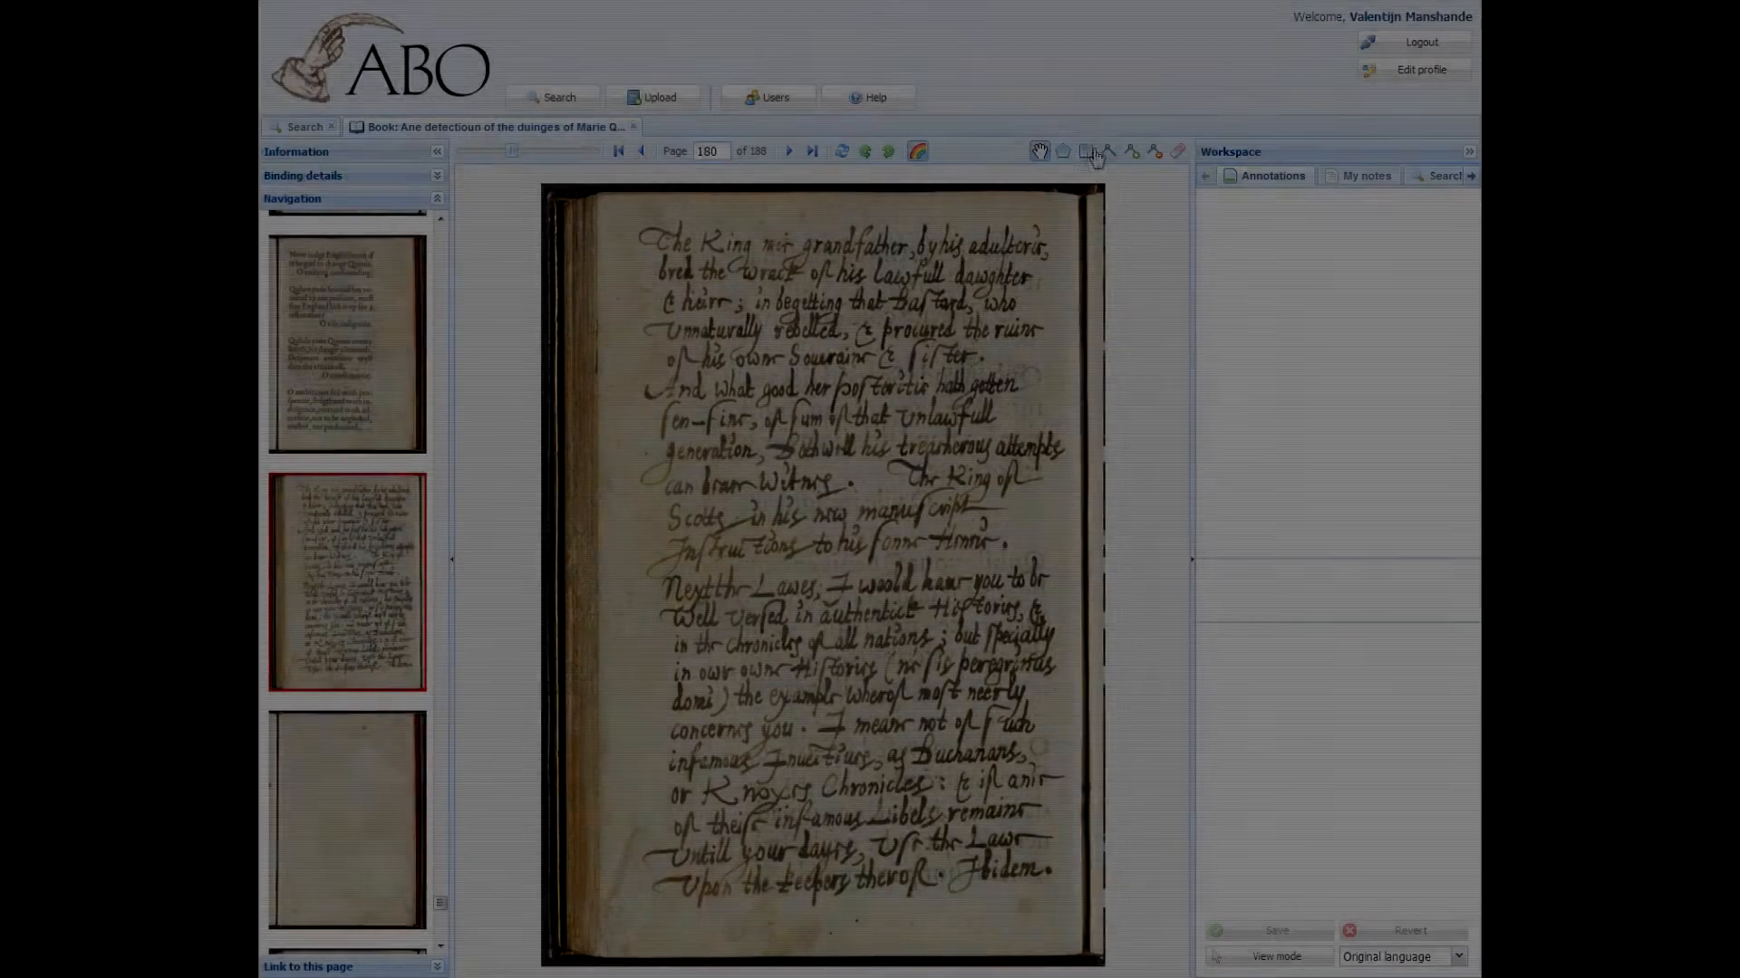
{"action": "left_click", "coordinate": [1091, 154]}
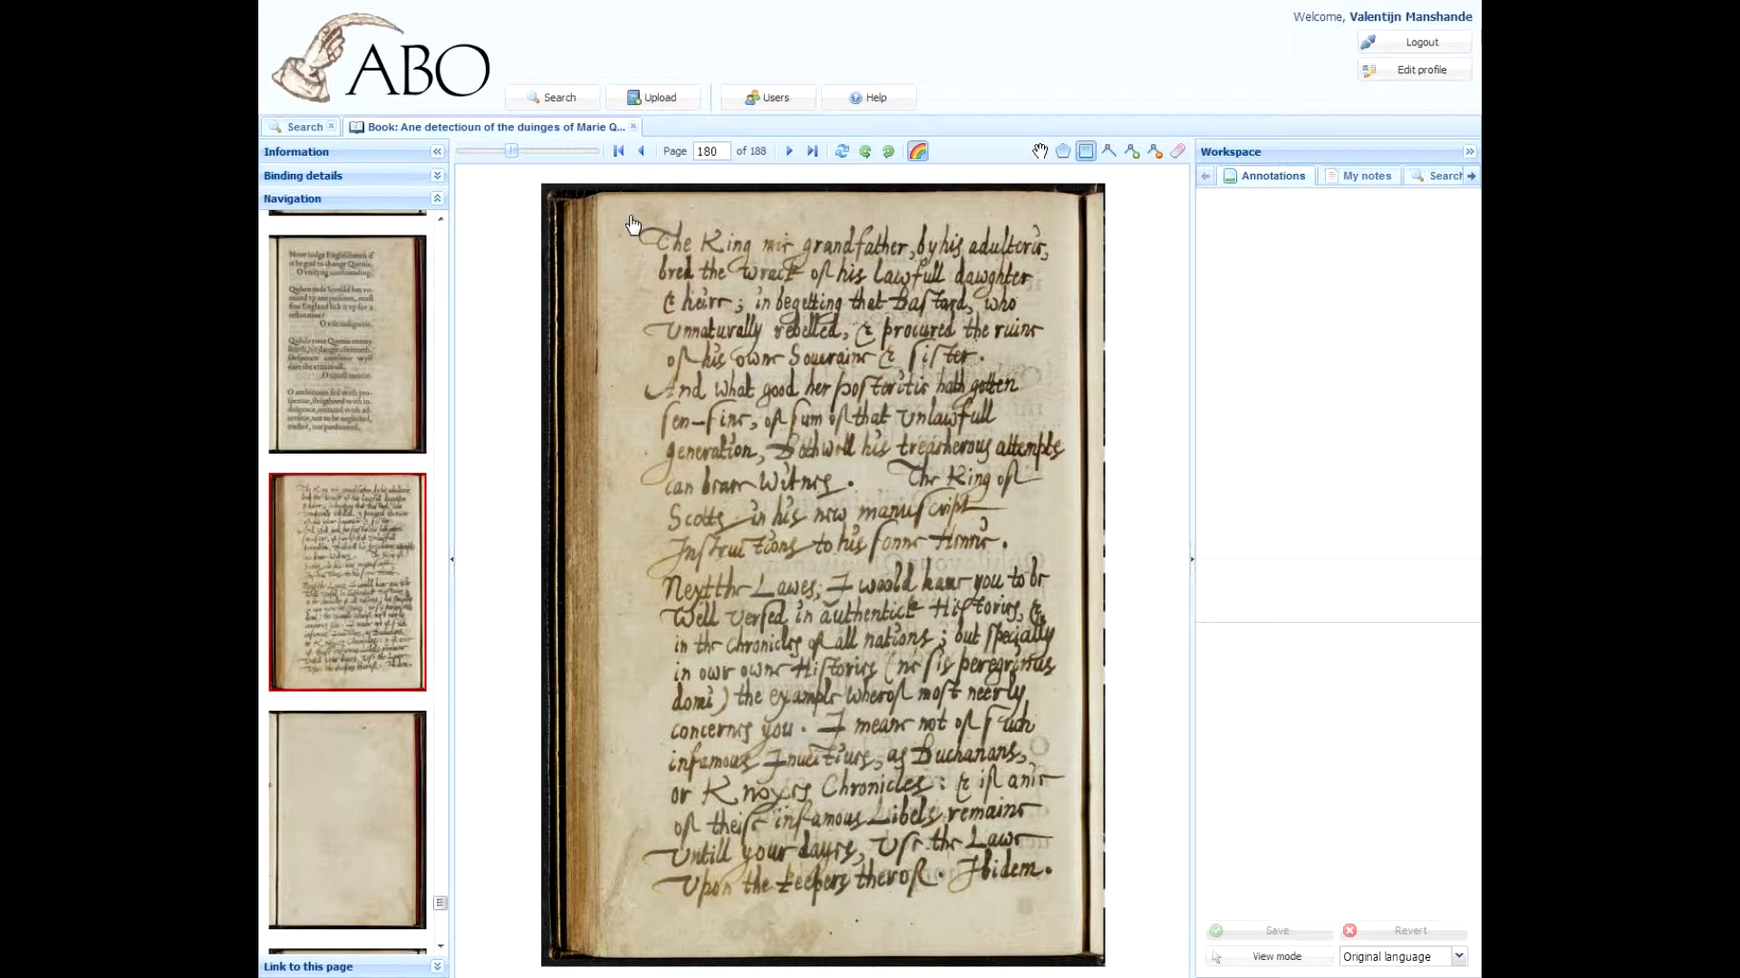
{"action": "mouse_move", "coordinate": [624, 210]}
{"action": "left_mouse_down"}
{"action": "mouse_move", "coordinate": [761, 304]}
{"action": "mouse_move", "coordinate": [1091, 354]}
{"action": "mouse_move", "coordinate": [1065, 322]}
{"action": "left_mouse_up"}
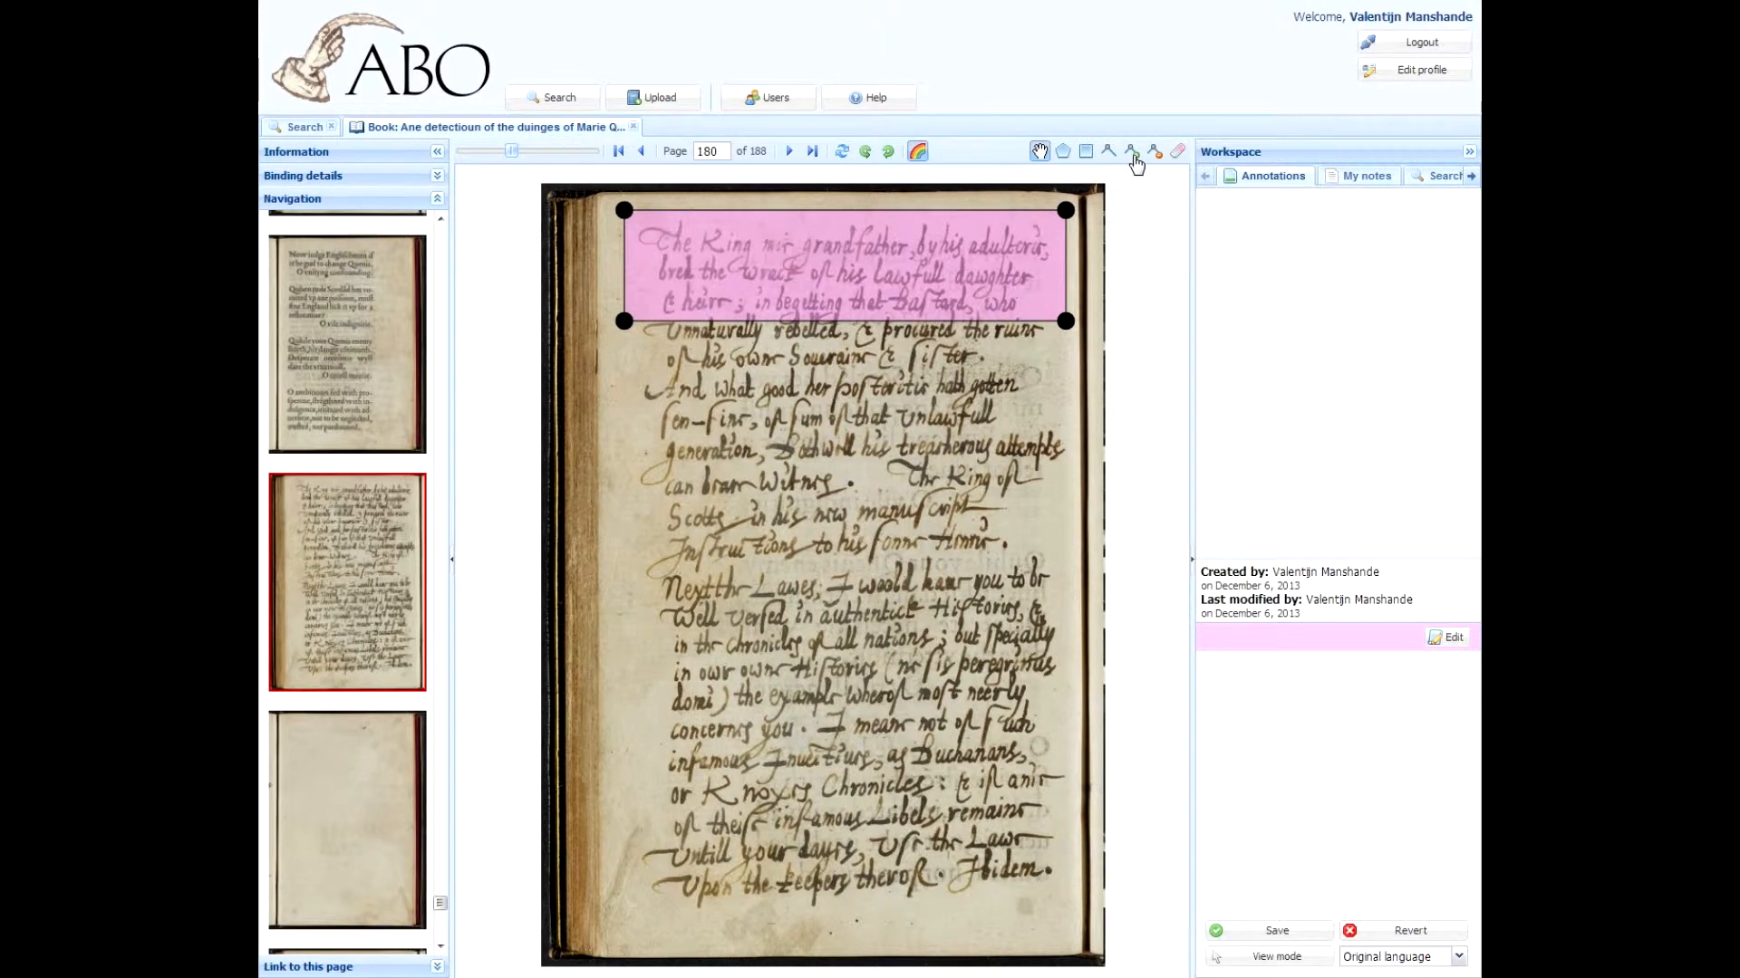
Step: Add two vertices along the annotation's bottom edge
{"action": "left_click", "coordinate": [1131, 152]}
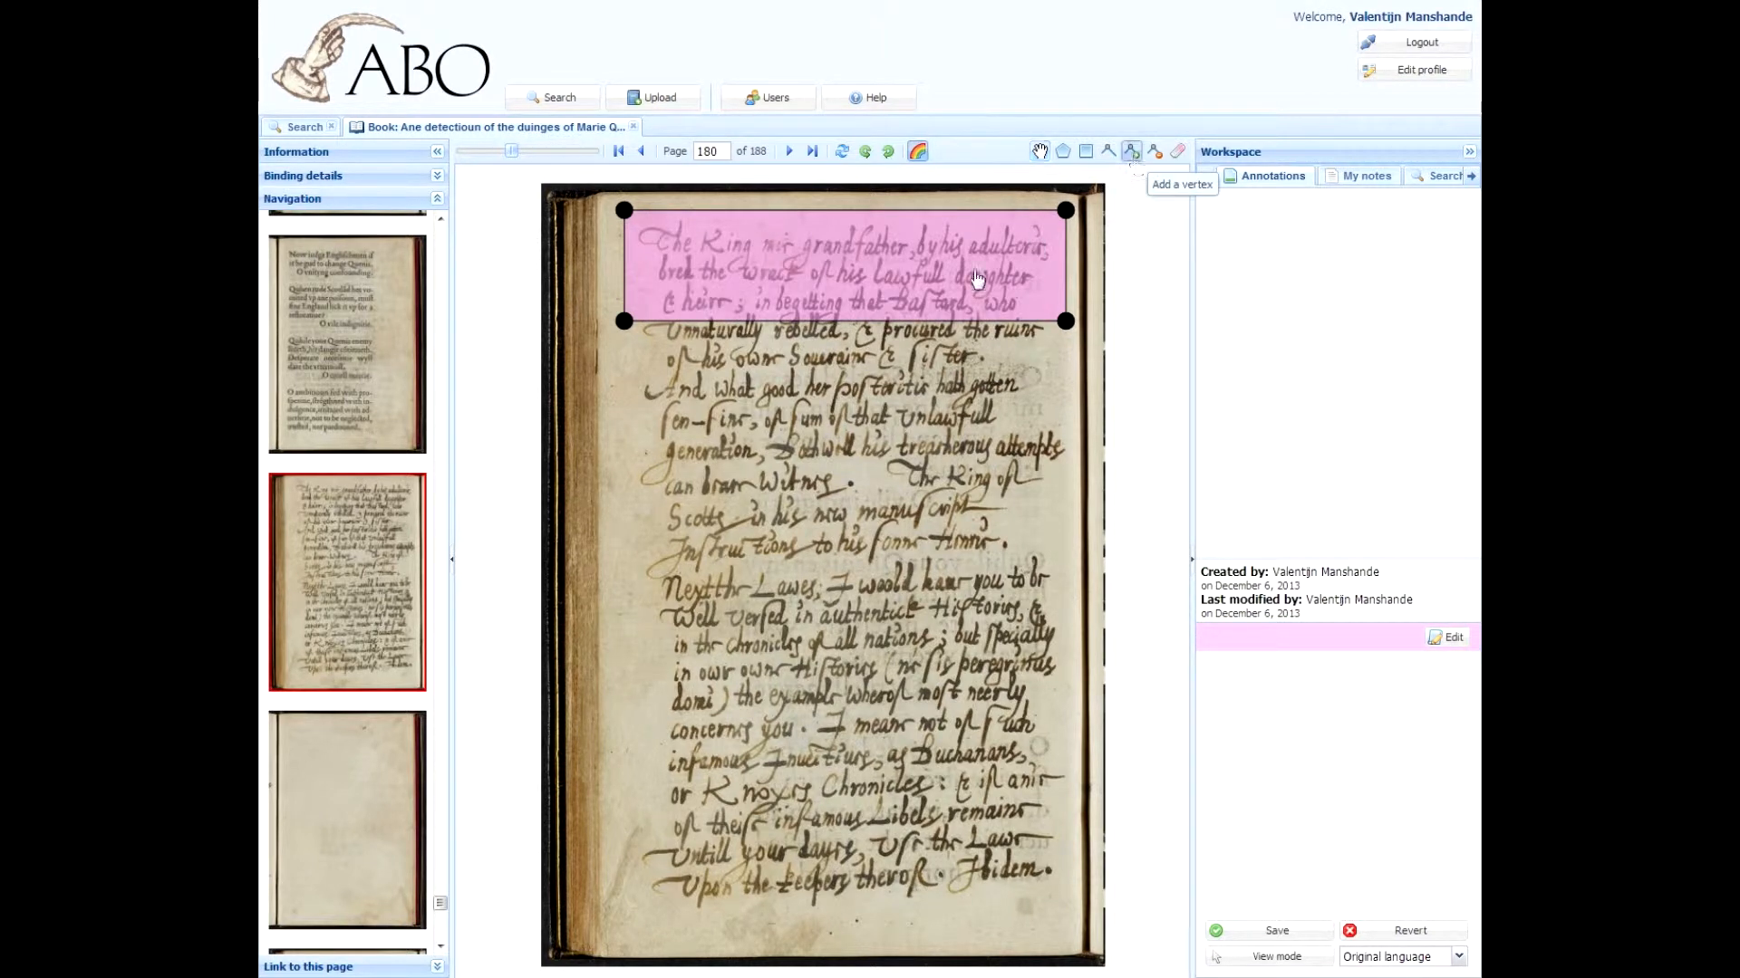
{"action": "left_click", "coordinate": [852, 318]}
{"action": "left_click", "coordinate": [757, 318]}
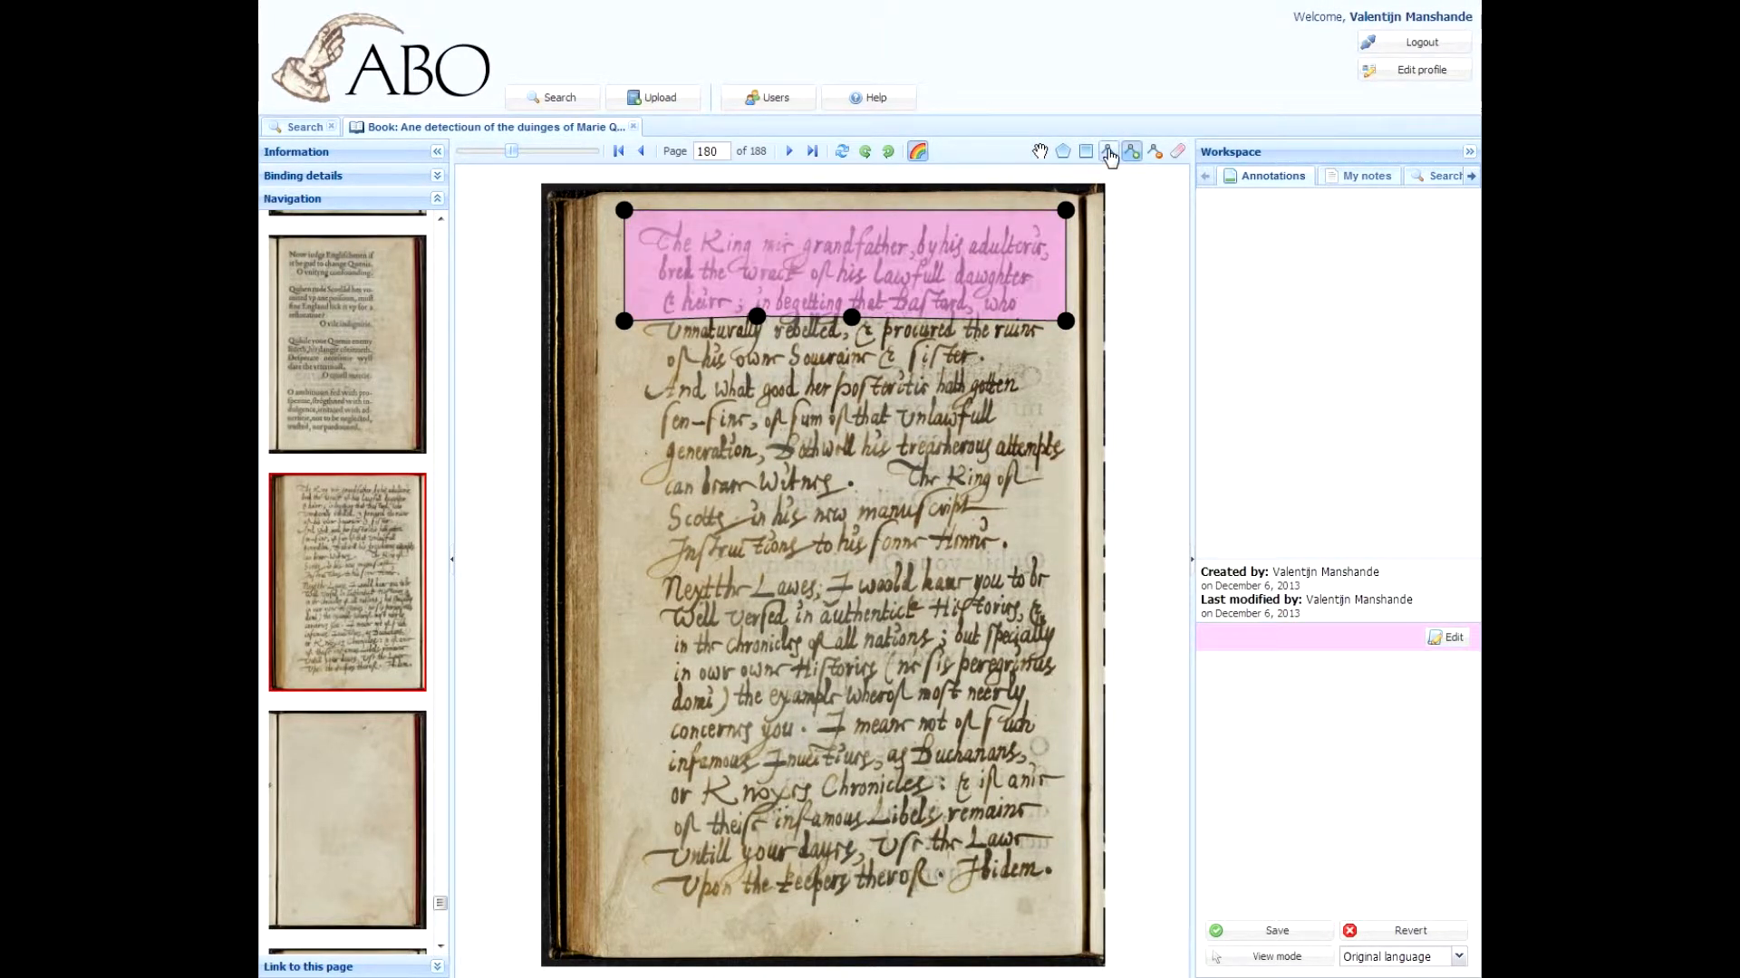
Step: Move the annotation's vertices so its outline excludes the rest of the third line
{"action": "left_click", "coordinate": [1108, 152]}
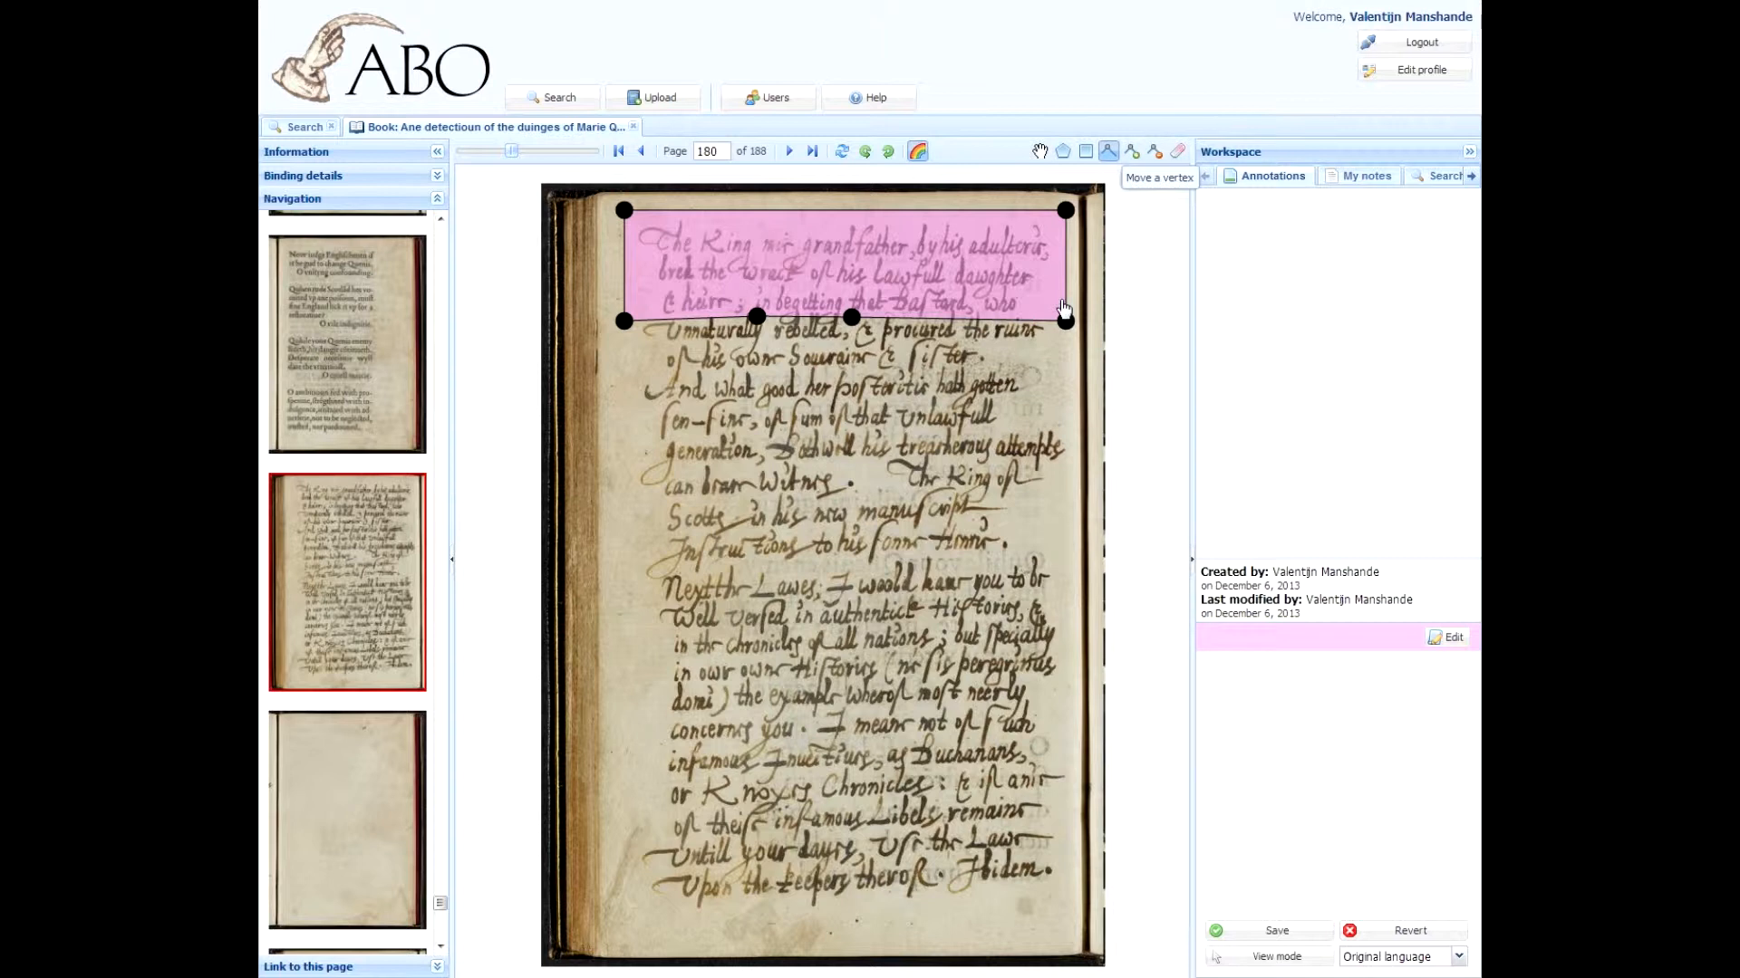
{"action": "left_click_drag", "start_coordinate": [1066, 321], "coordinate": [1061, 282]}
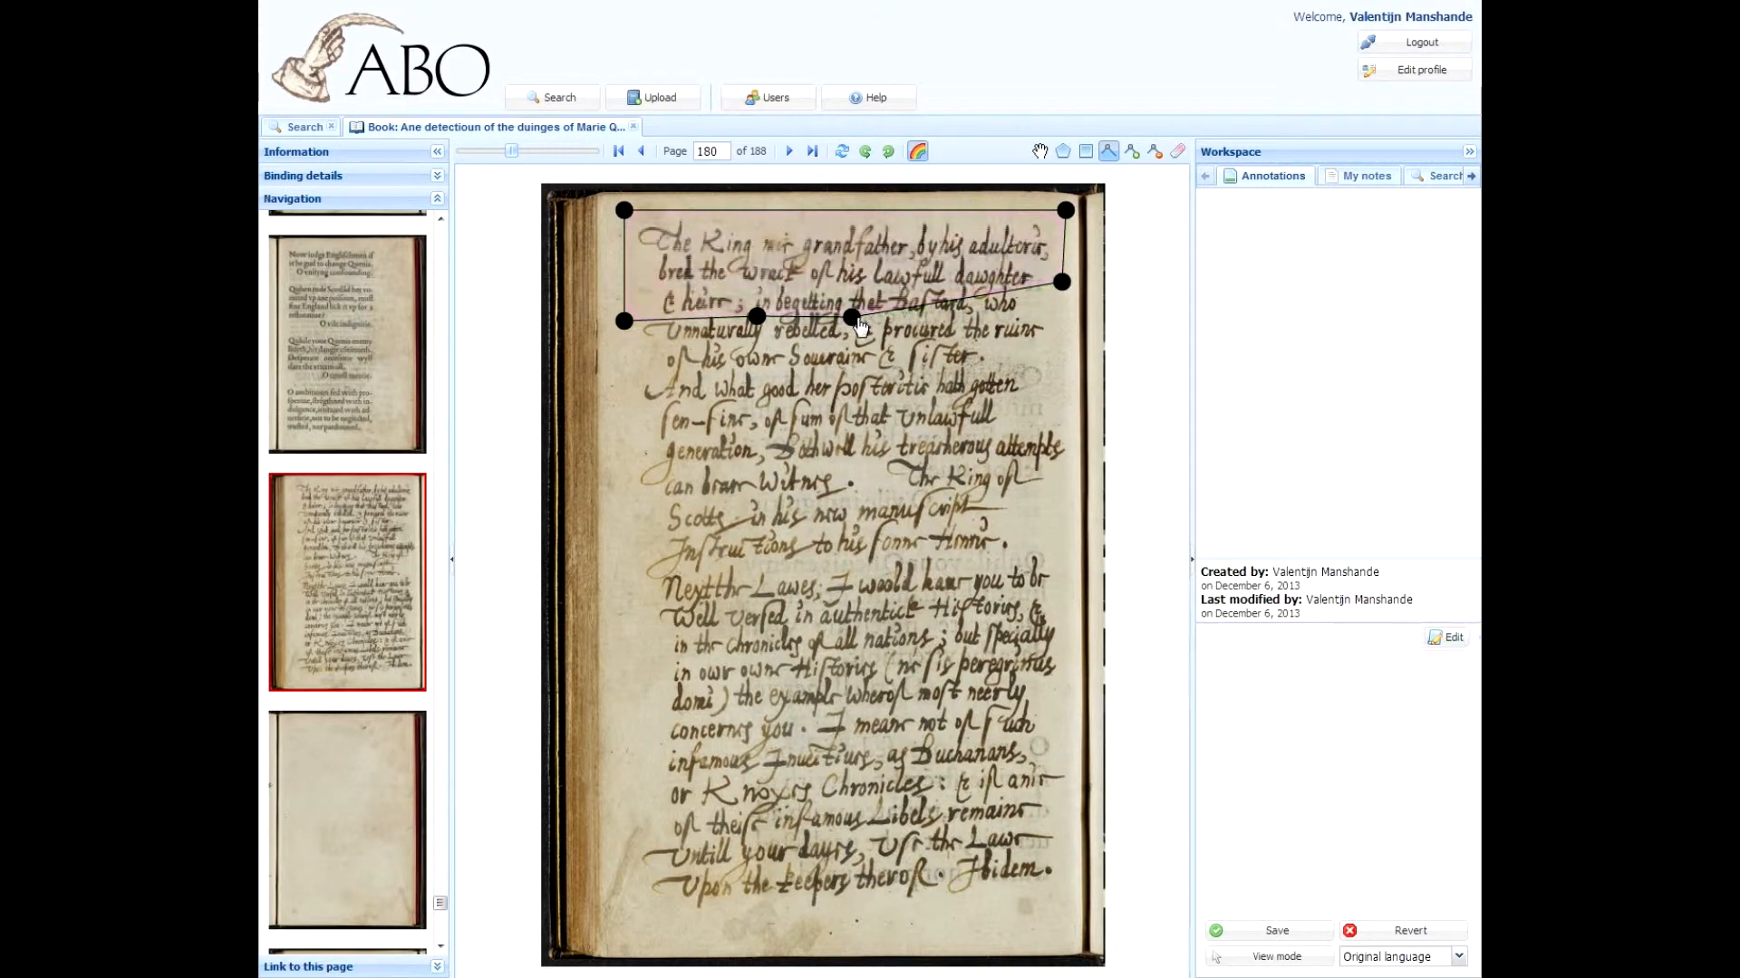
{"action": "mouse_move", "coordinate": [854, 319]}
{"action": "left_mouse_down"}
{"action": "mouse_move", "coordinate": [755, 284]}
{"action": "mouse_move", "coordinate": [753, 299]}
{"action": "left_mouse_up"}
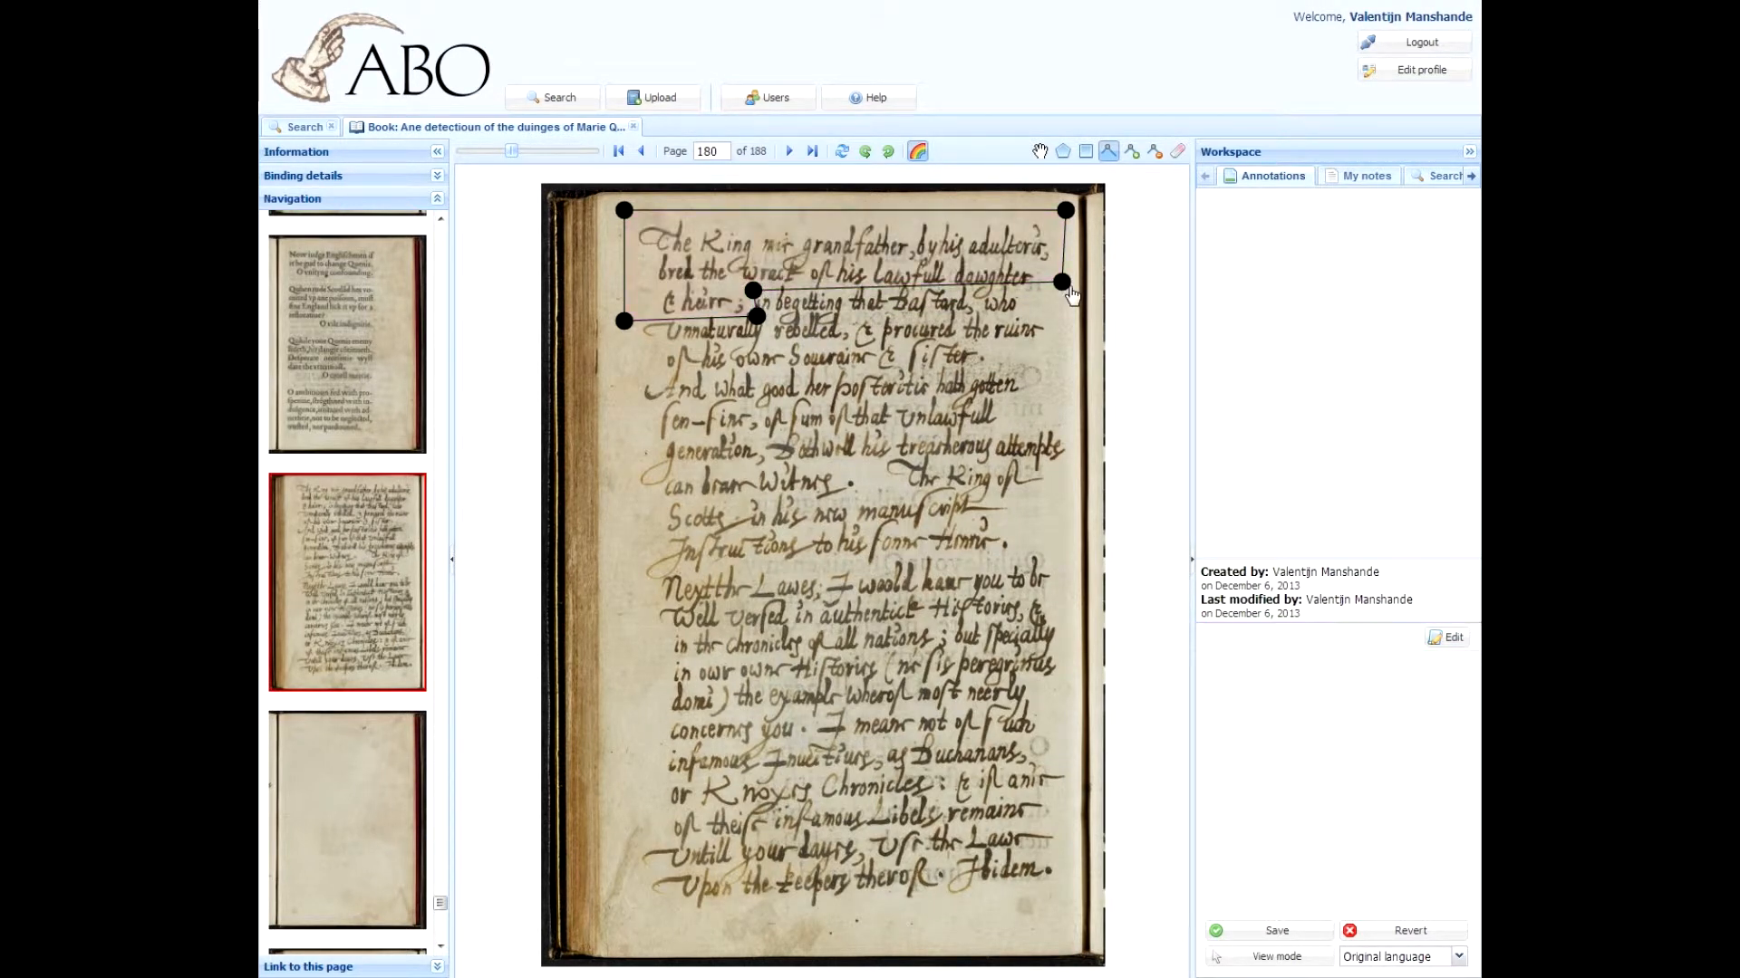
{"action": "left_click_drag", "start_coordinate": [1062, 283], "coordinate": [1064, 302]}
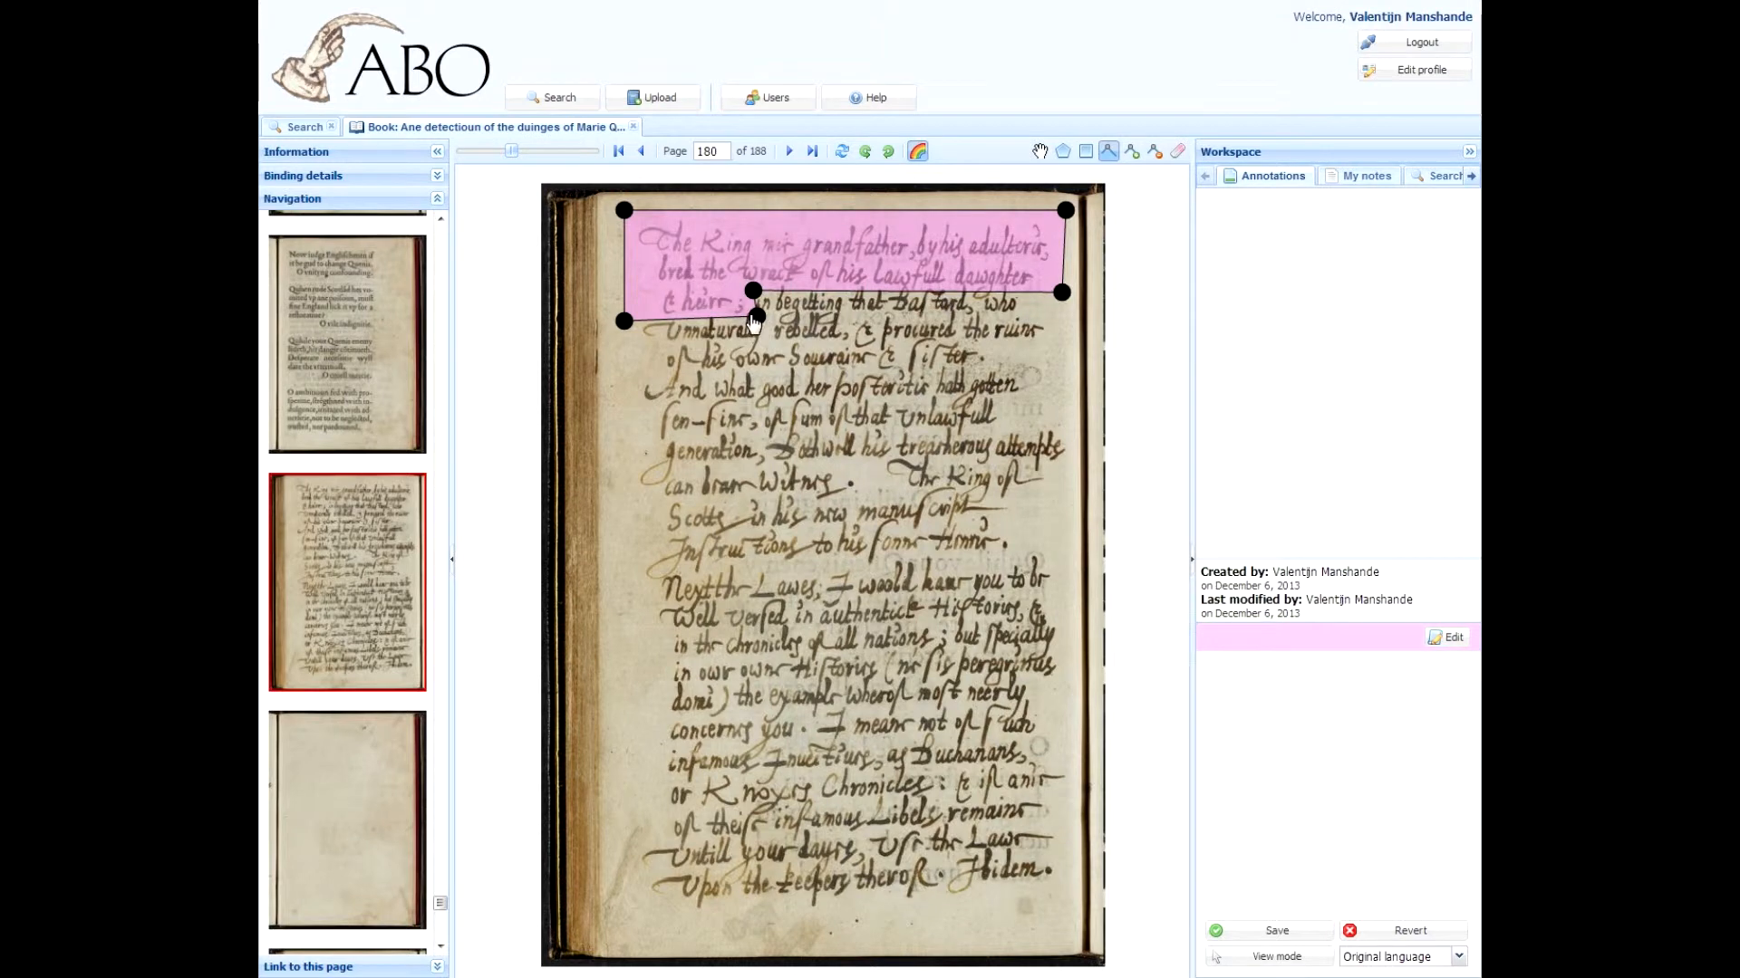
{"action": "left_click_drag", "start_coordinate": [755, 319], "coordinate": [750, 318]}
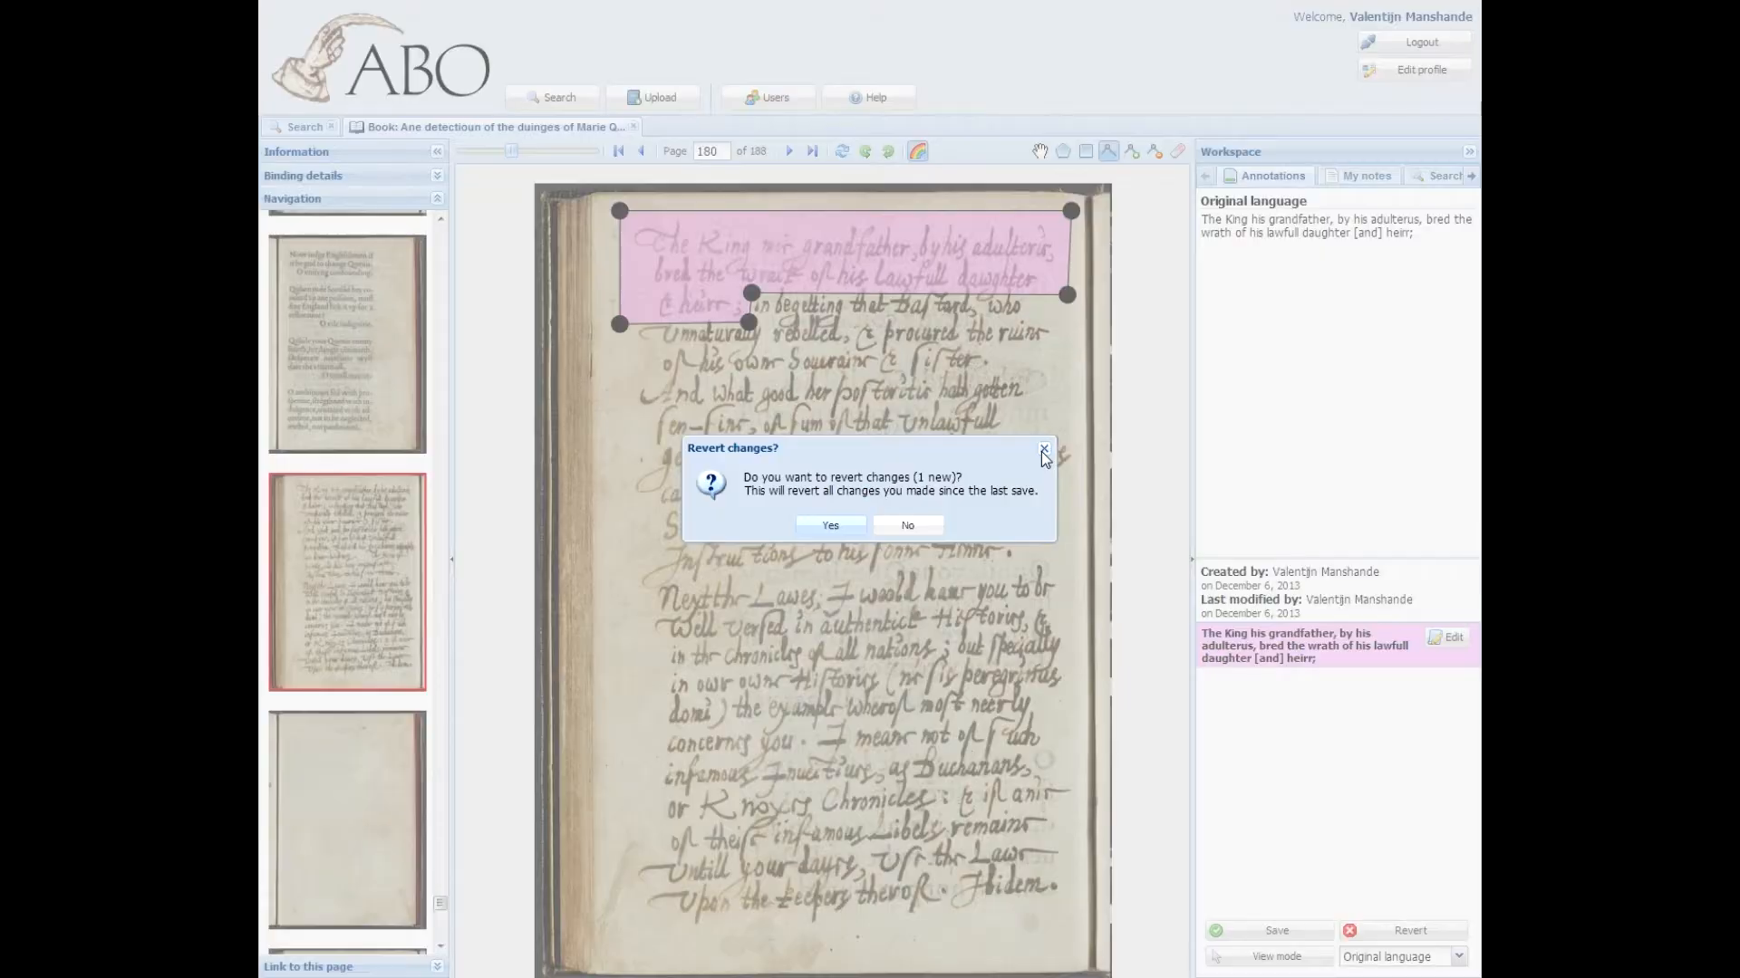
Step: Open the transcription editor for the annotation
{"action": "left_click", "coordinate": [1044, 450]}
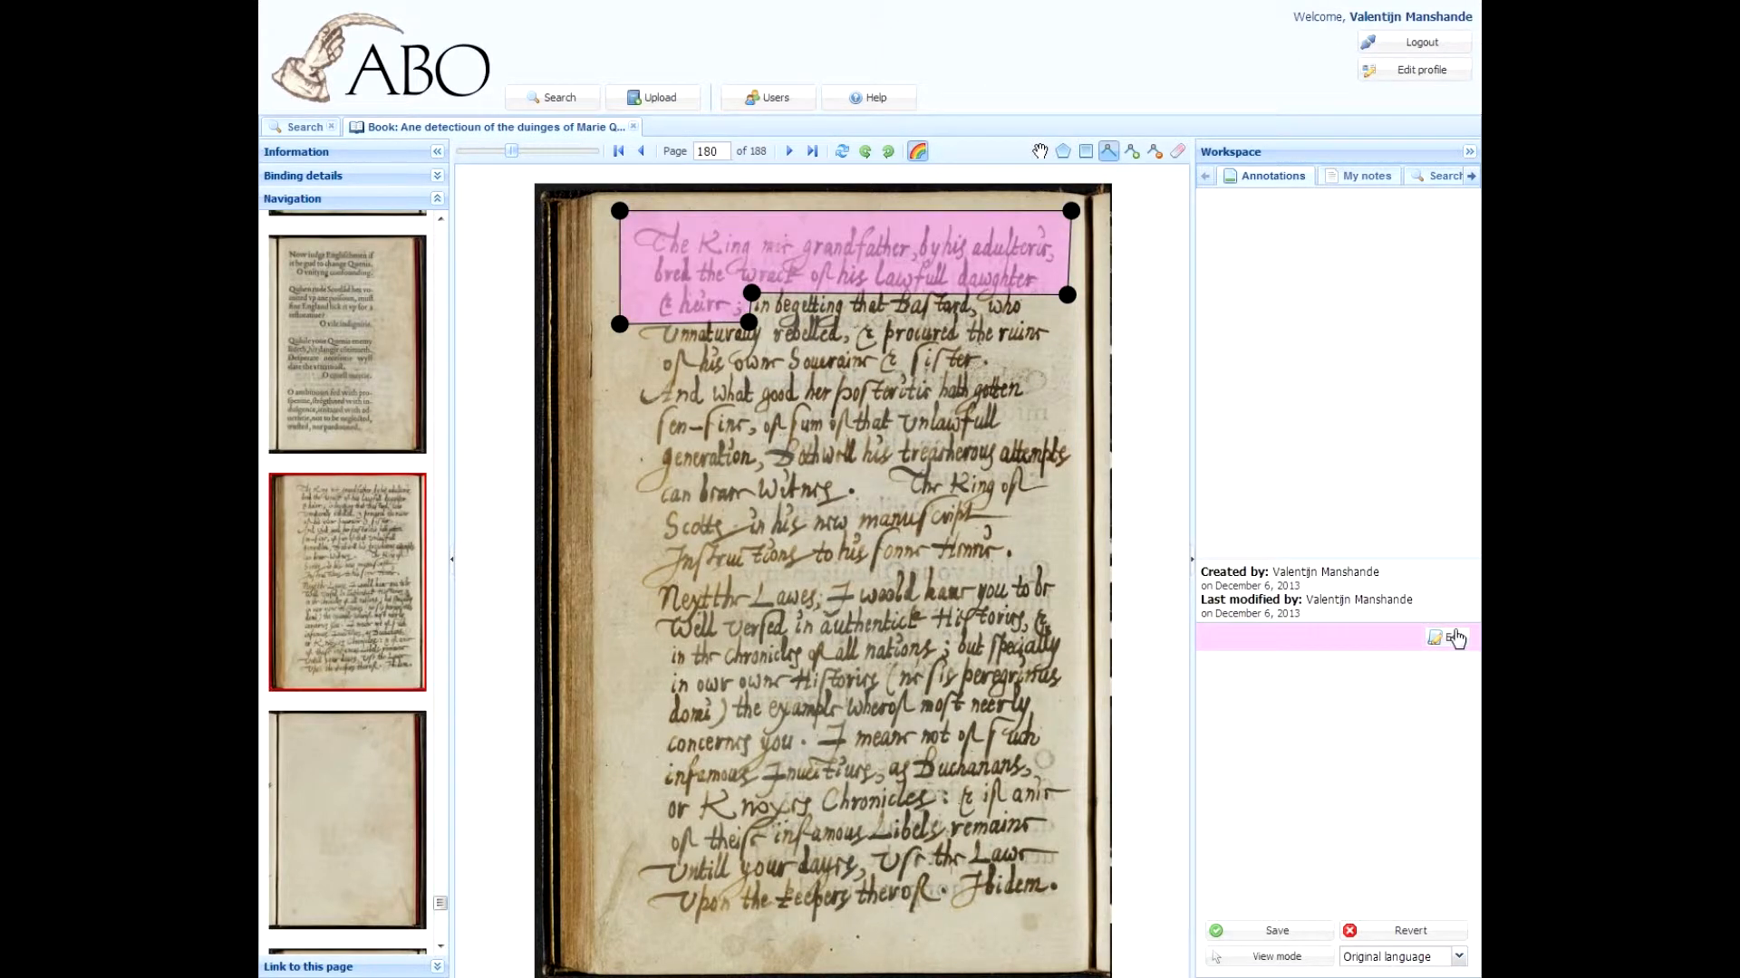
{"action": "left_click", "coordinate": [1454, 638]}
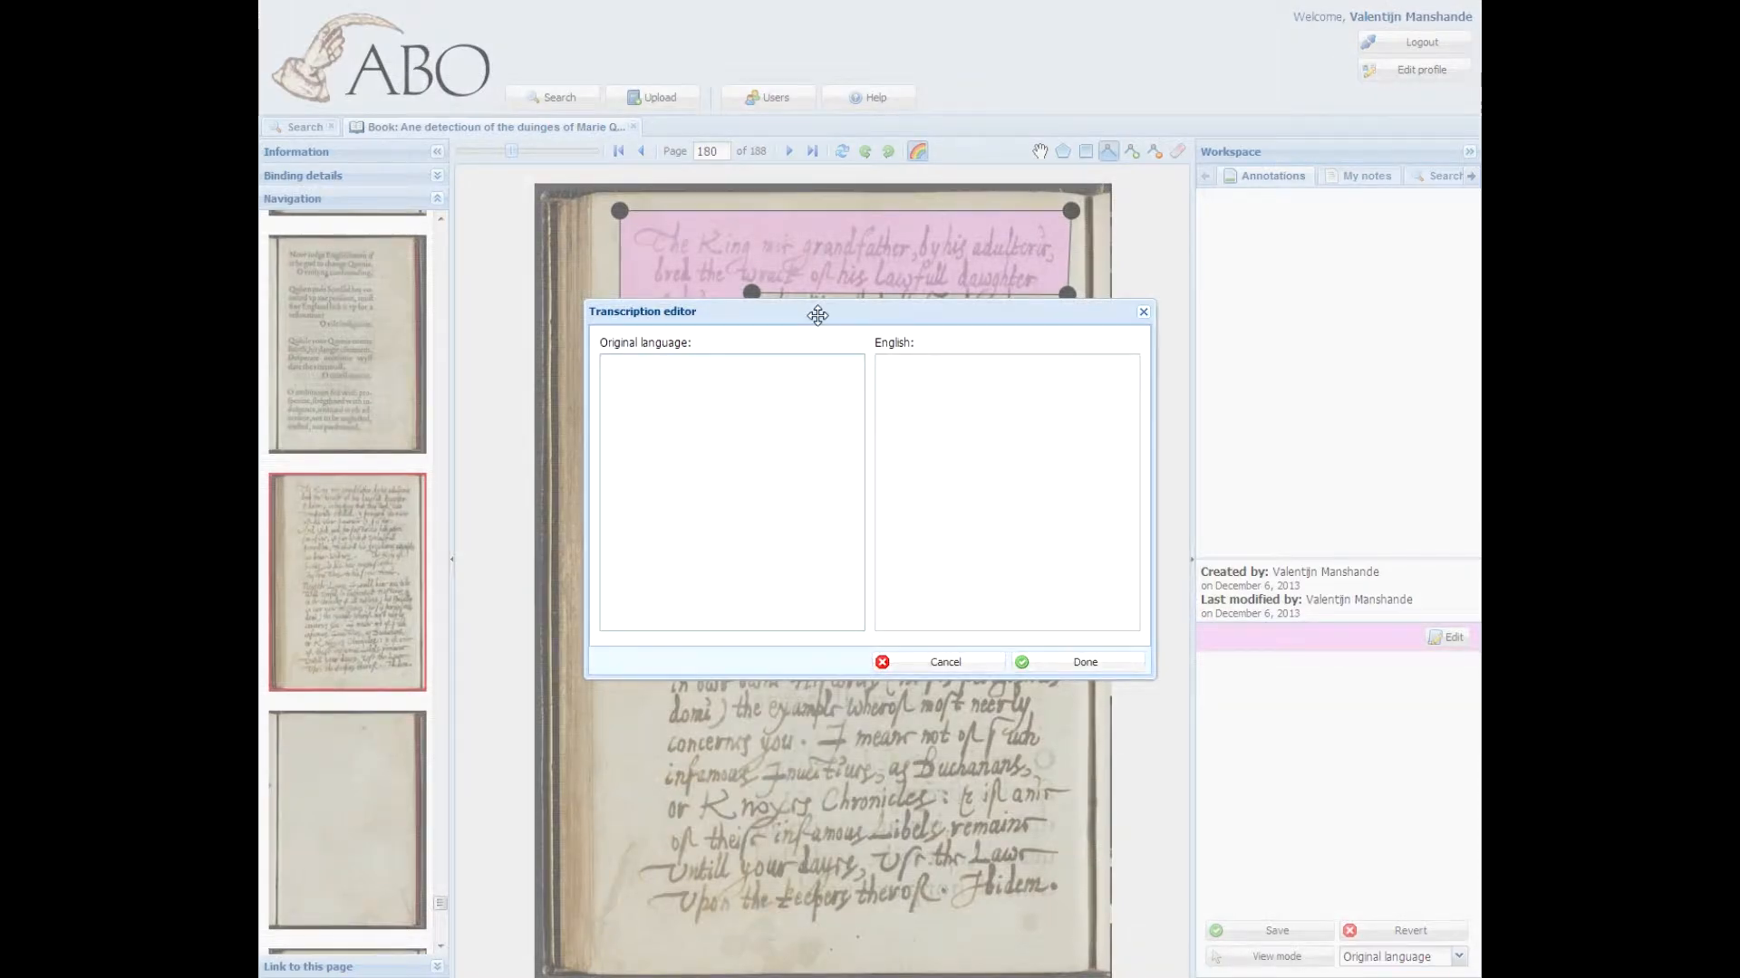
{"action": "left_click_drag", "start_coordinate": [818, 314], "coordinate": [819, 359]}
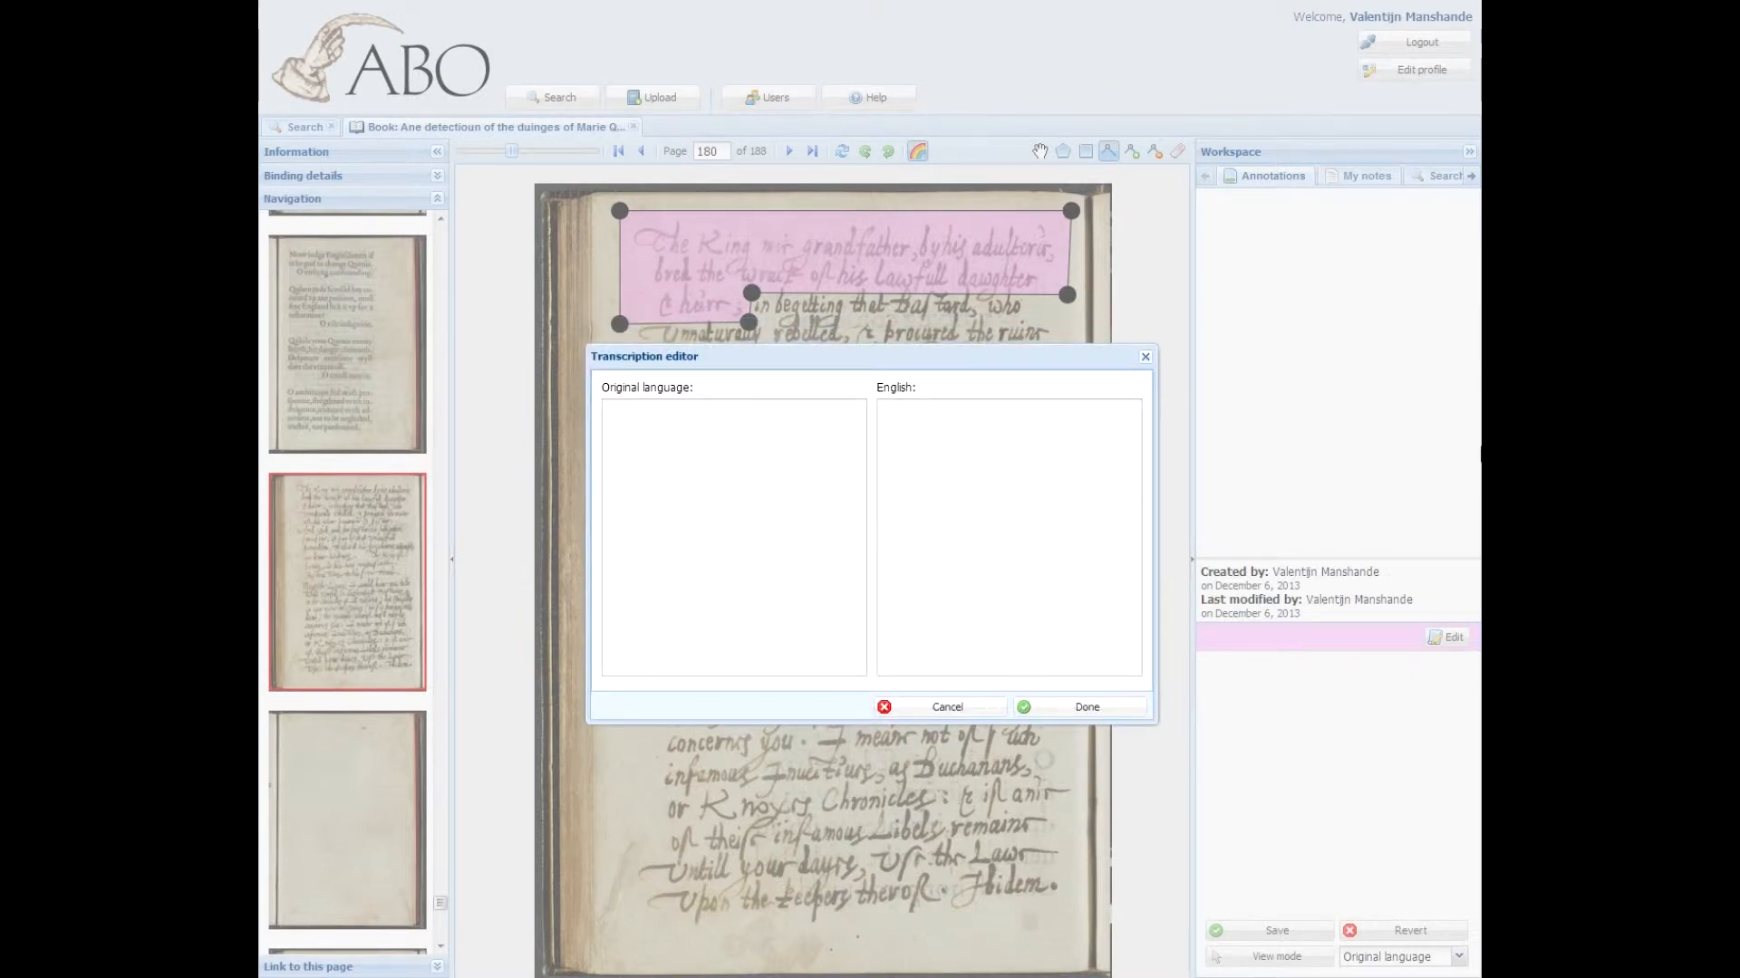
Step: Transcribe the original language as "The King his grandfather, by his adulterus, bred the wrath of his lawfull daughter [and] heirr;" and confirm
{"action": "left_click", "coordinate": [606, 408]}
{"action": "type", "text": "The King his grandfather"}
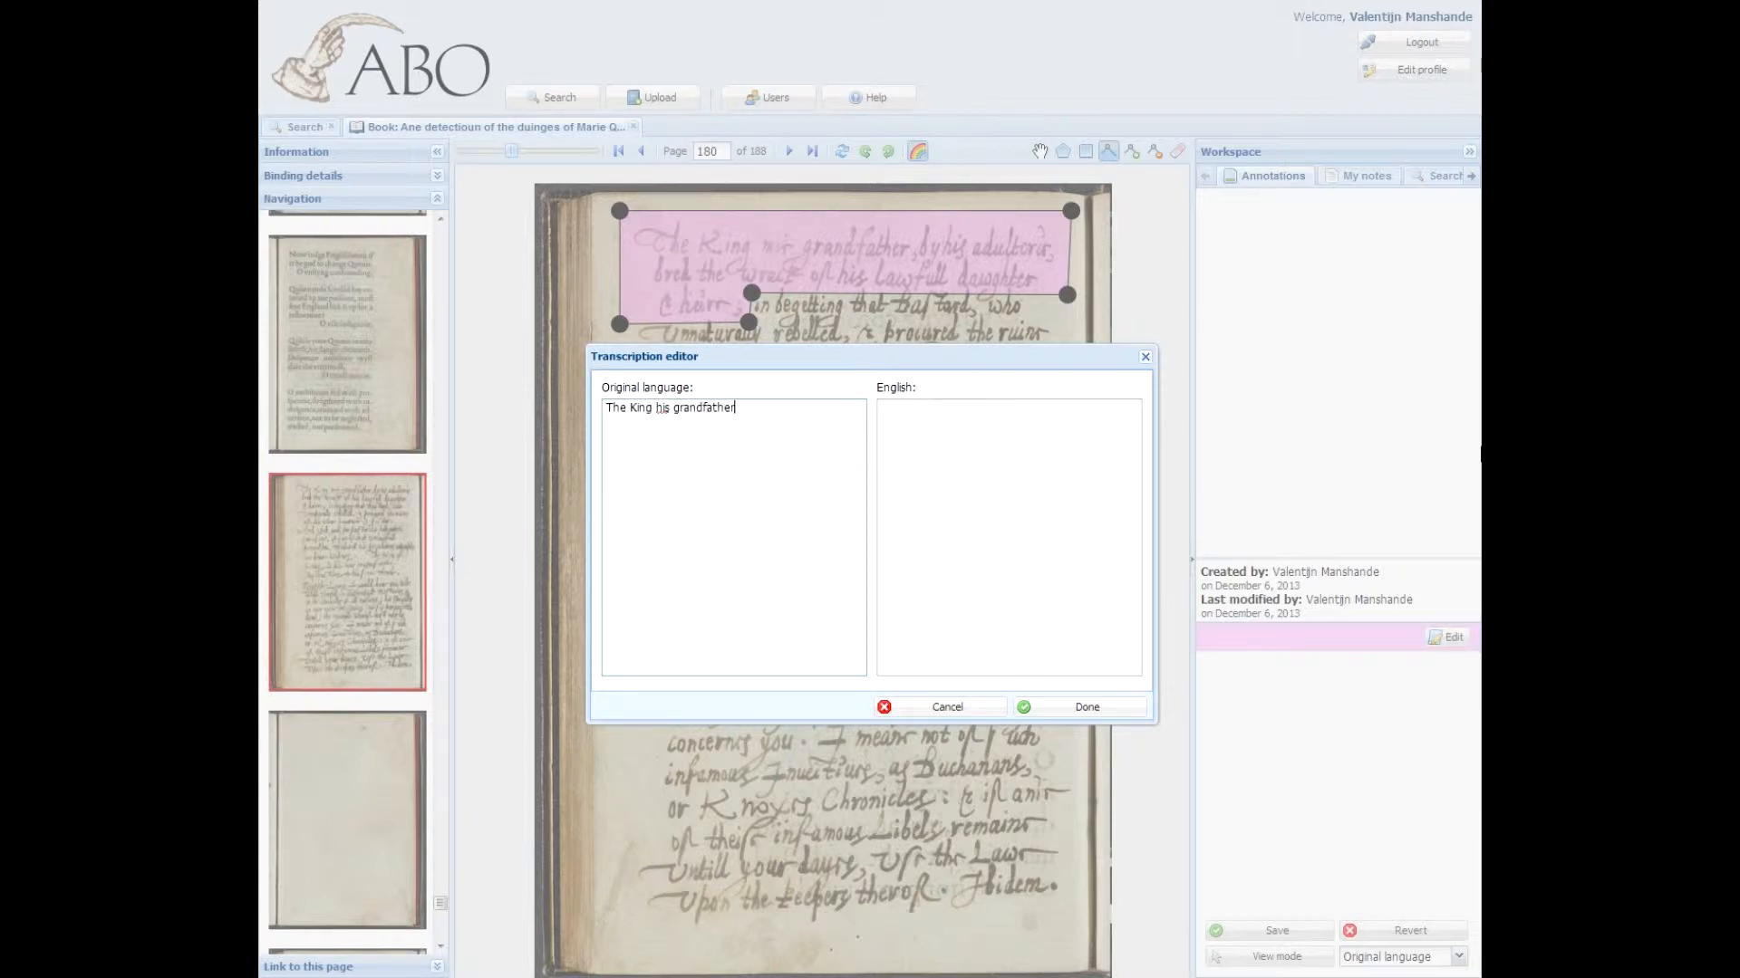
{"action": "type", "text": ", by his adulterus, bred the wr"}
{"action": "type", "text": "a"}
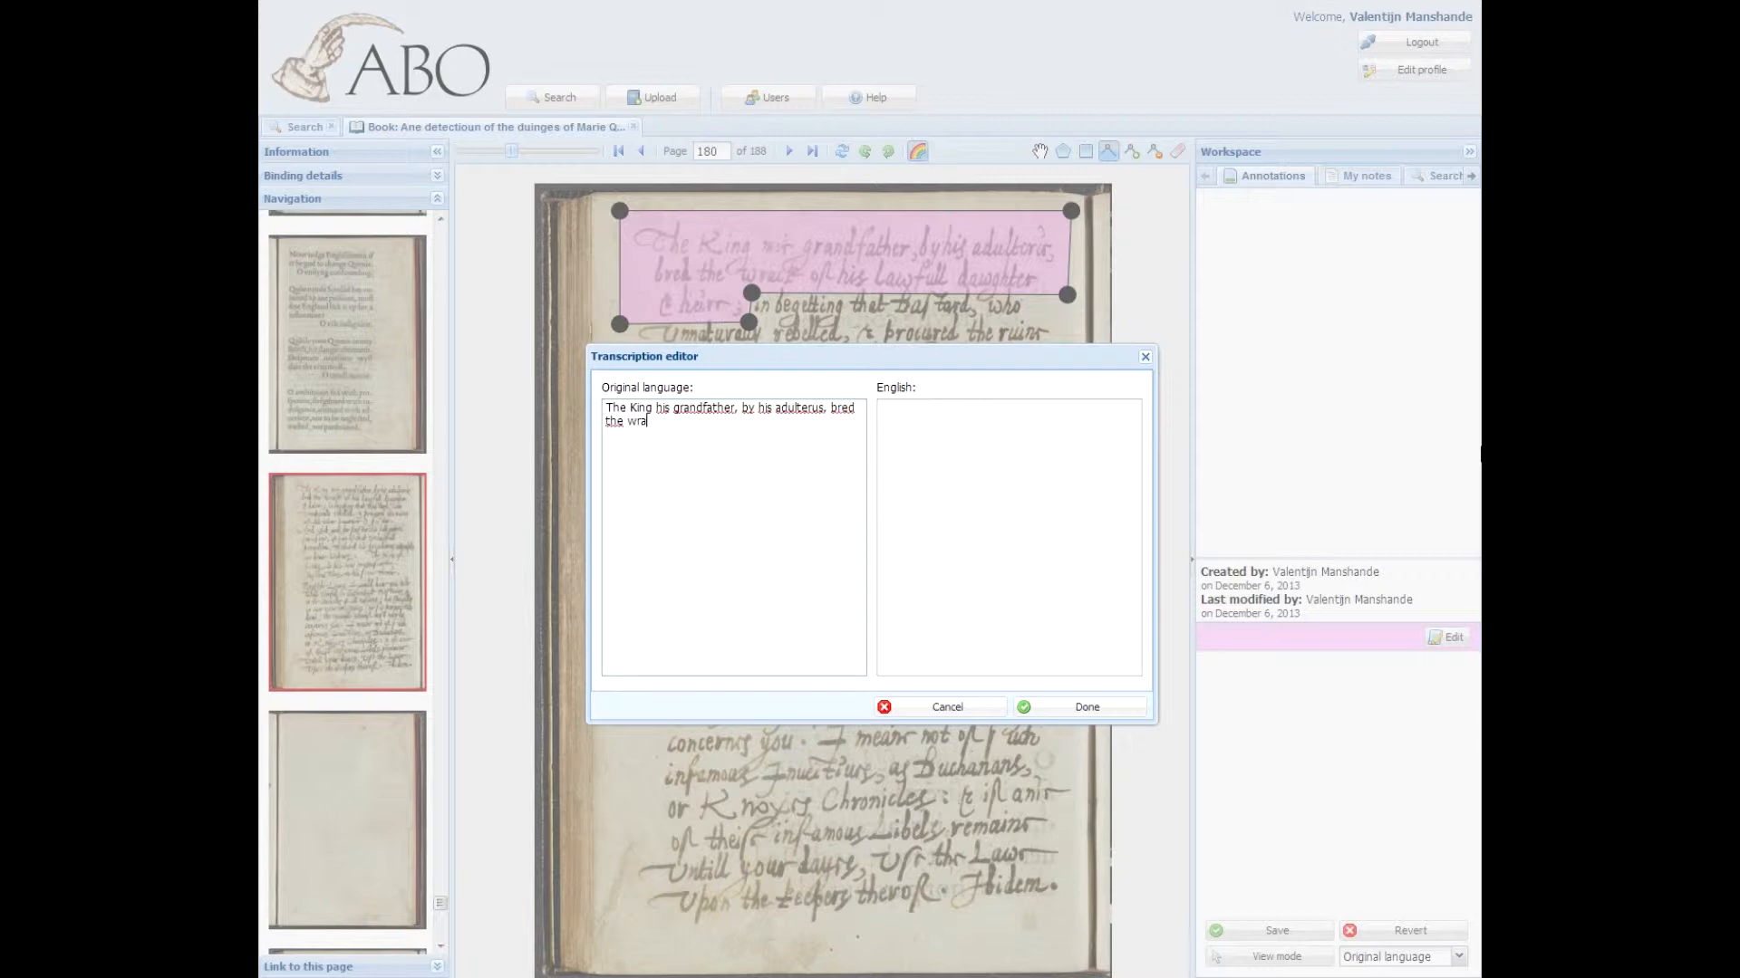
{"action": "type", "text": "th of his lawfull daughter [and]"}
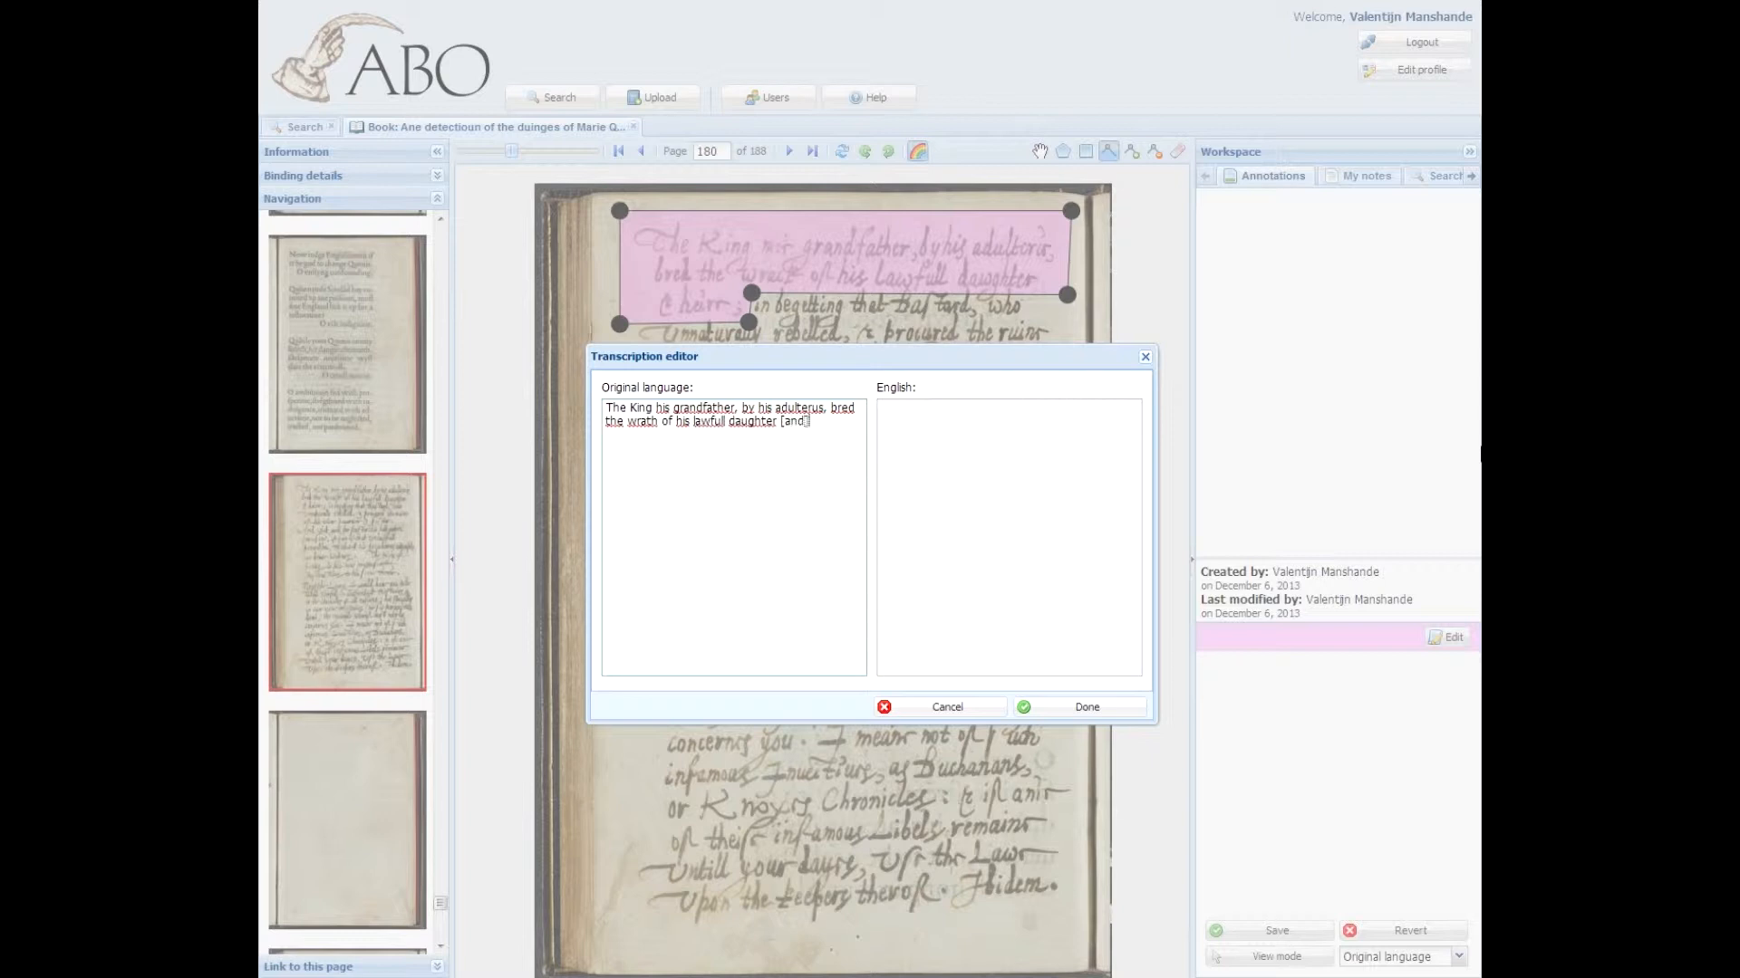
{"action": "type", "text": " heirr;"}
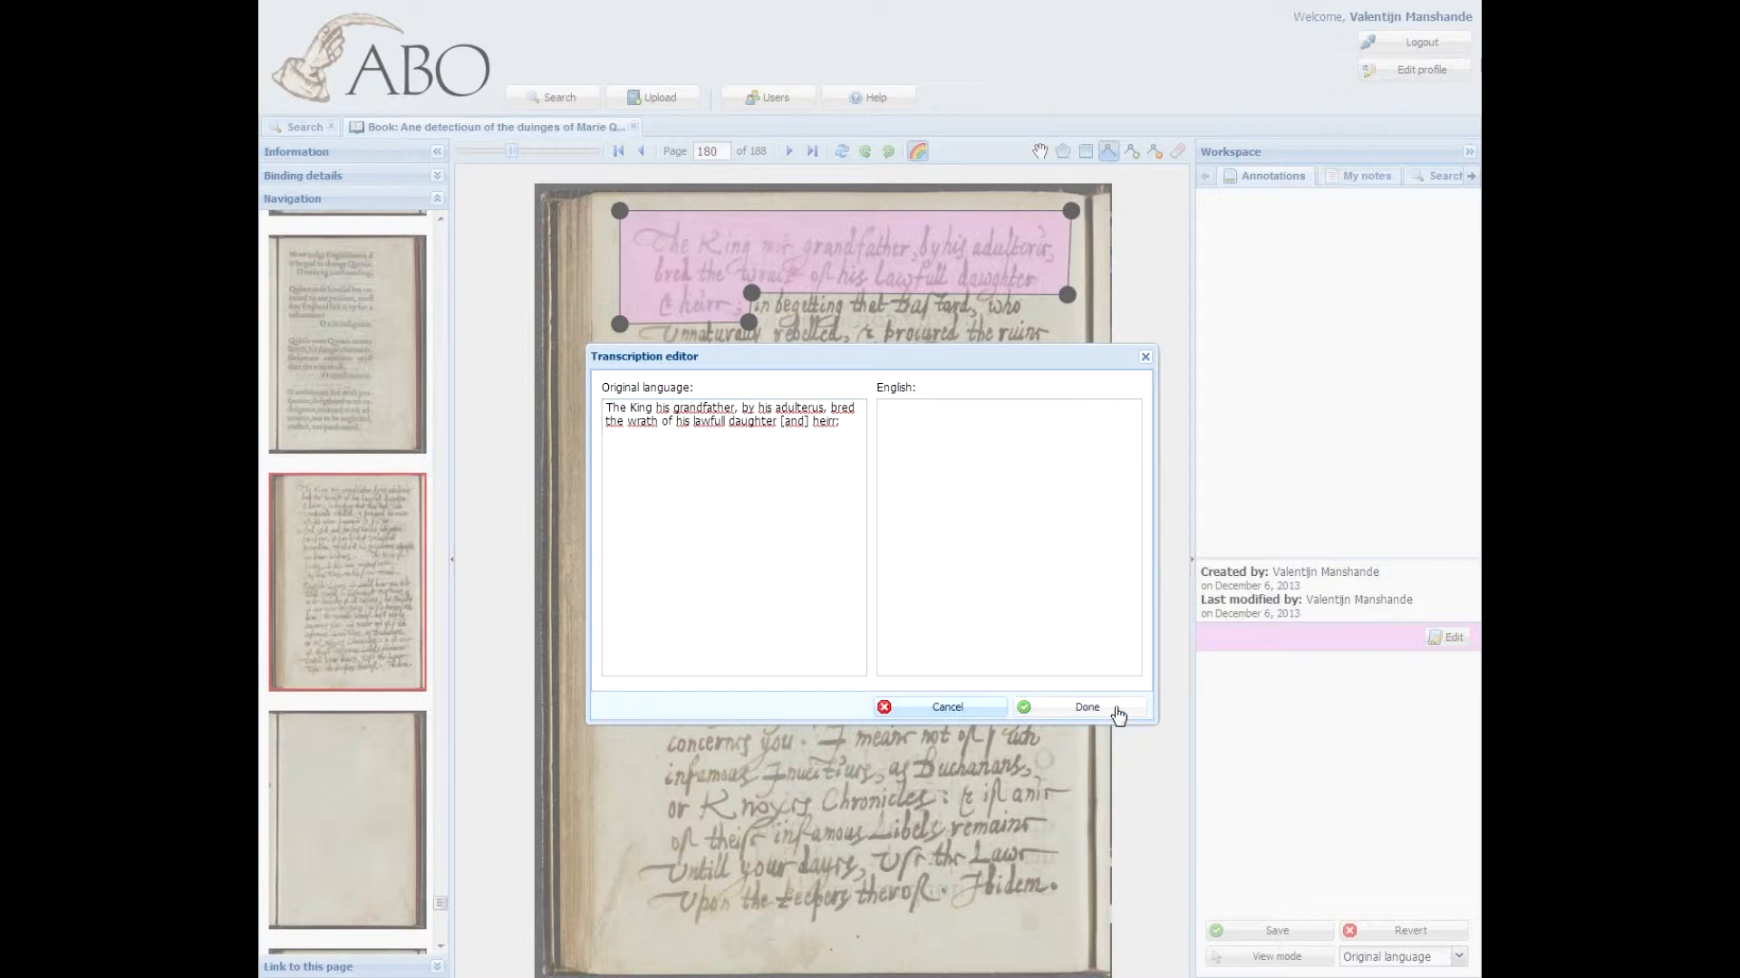
{"action": "left_click", "coordinate": [1118, 715]}
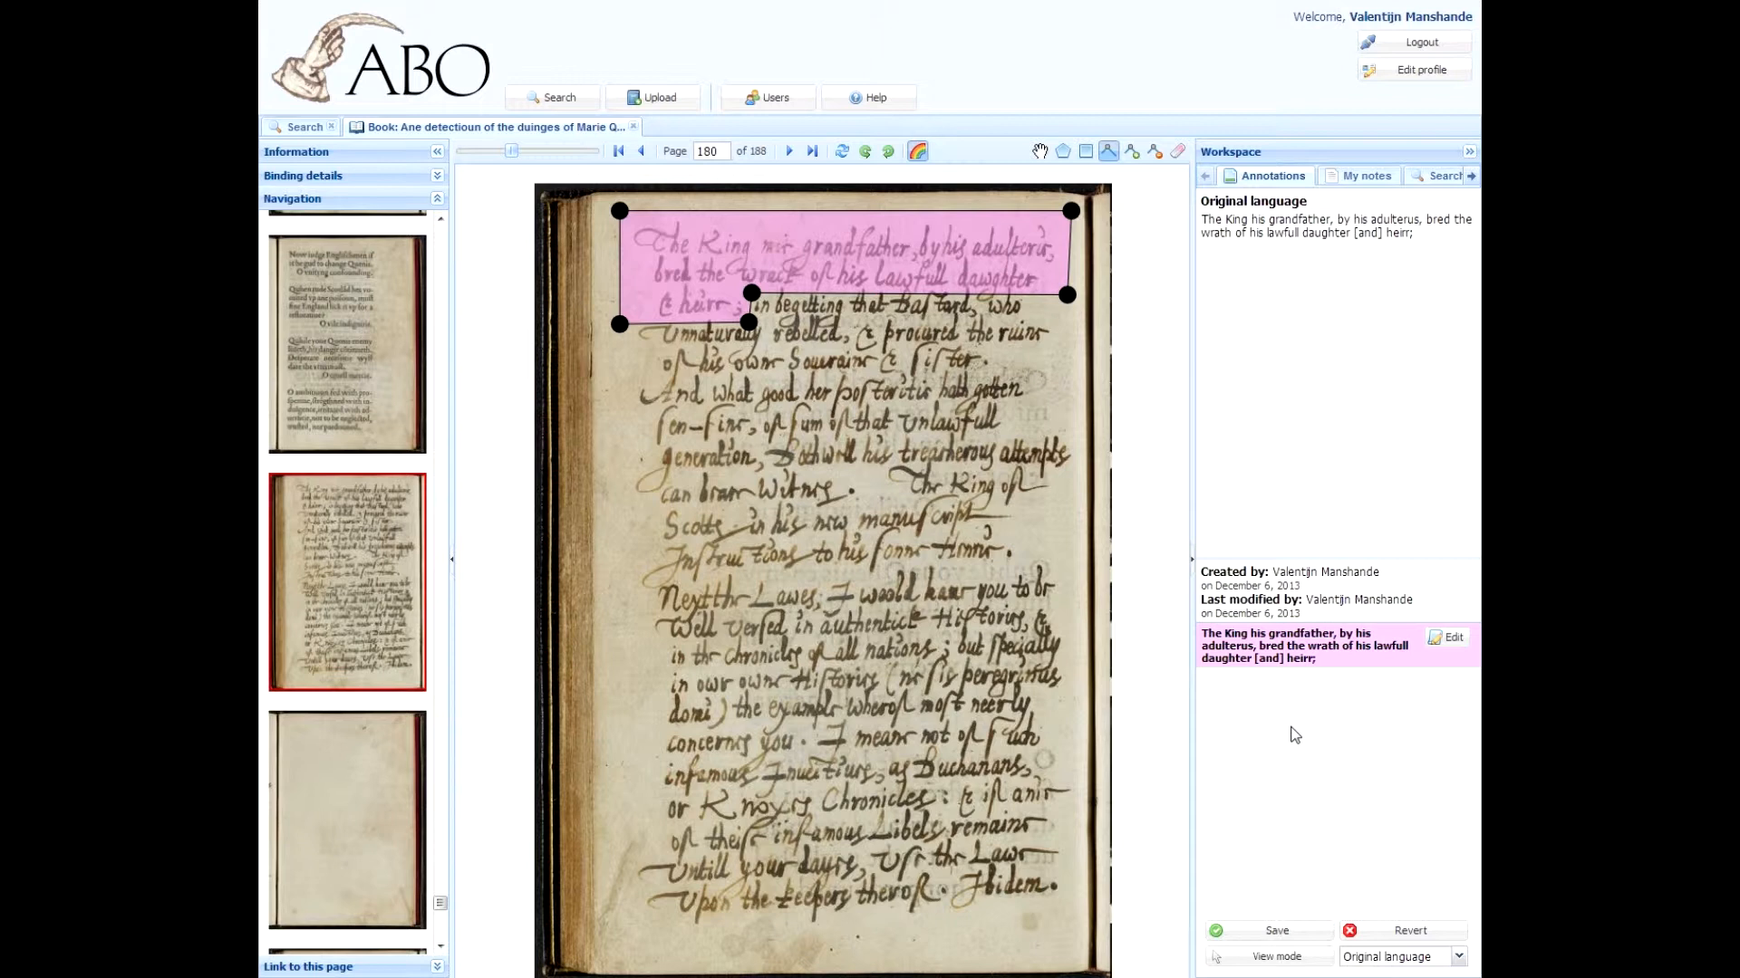
Step: Save the new annotation and confirm making the changes visible to all visitors
{"action": "left_click", "coordinate": [1279, 931]}
{"action": "left_click", "coordinate": [1275, 933]}
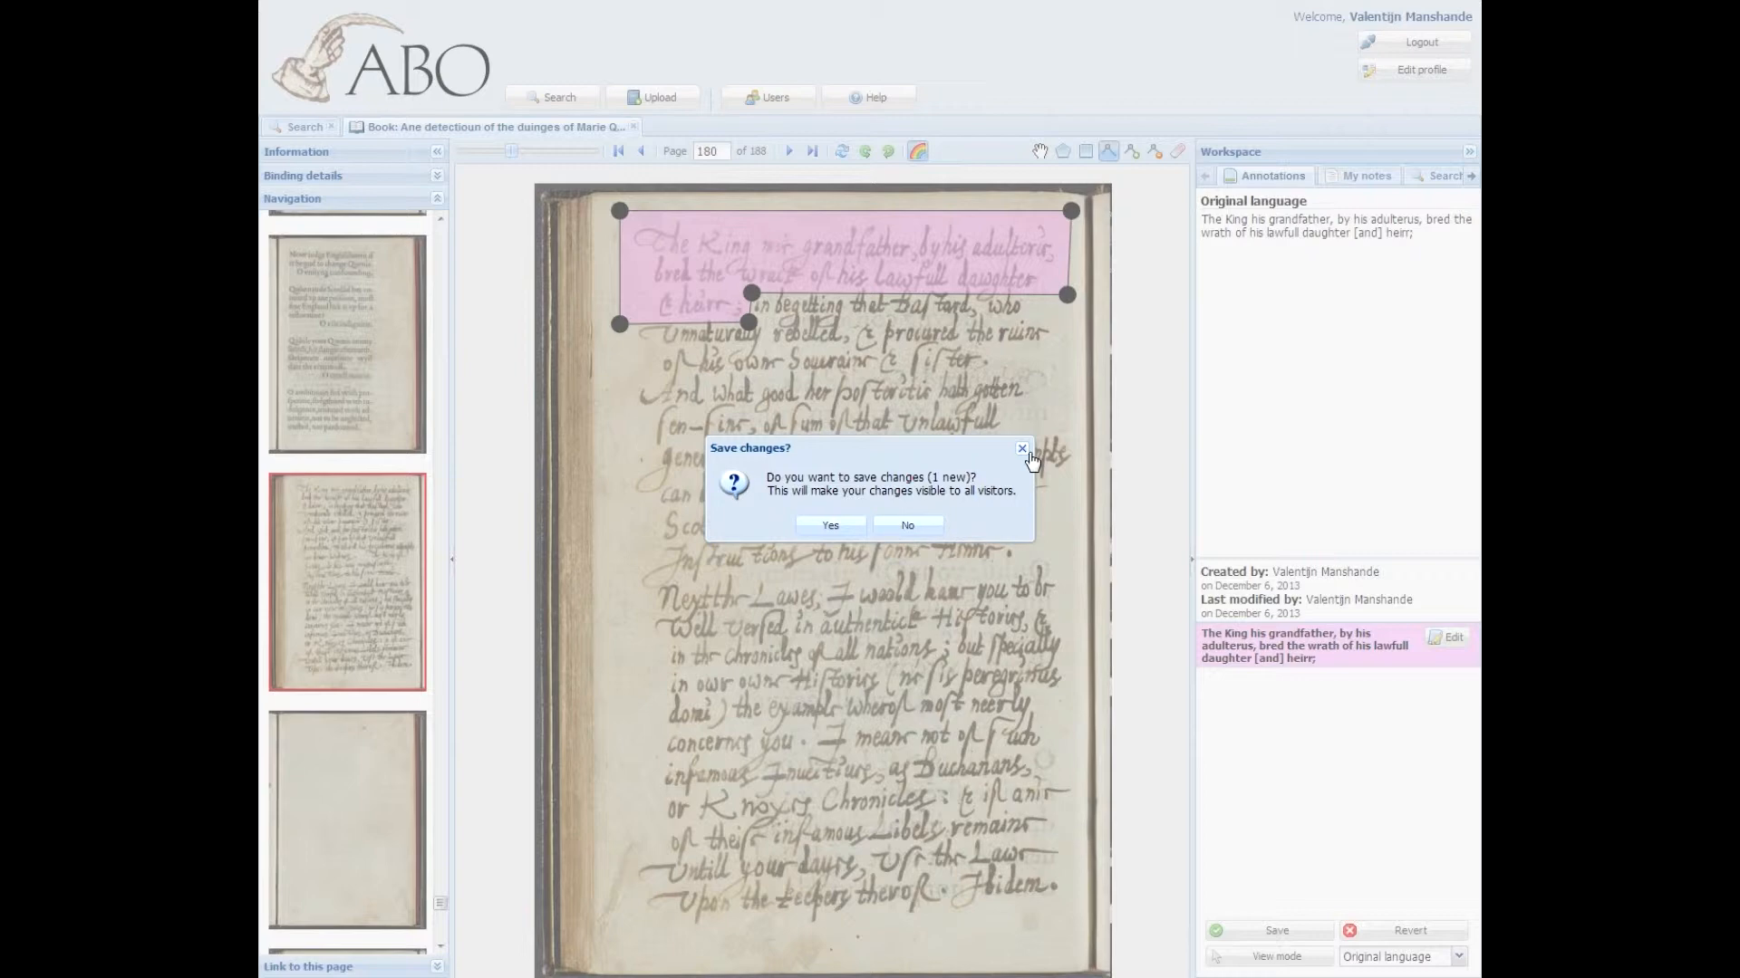
{"action": "key", "text": "Return"}
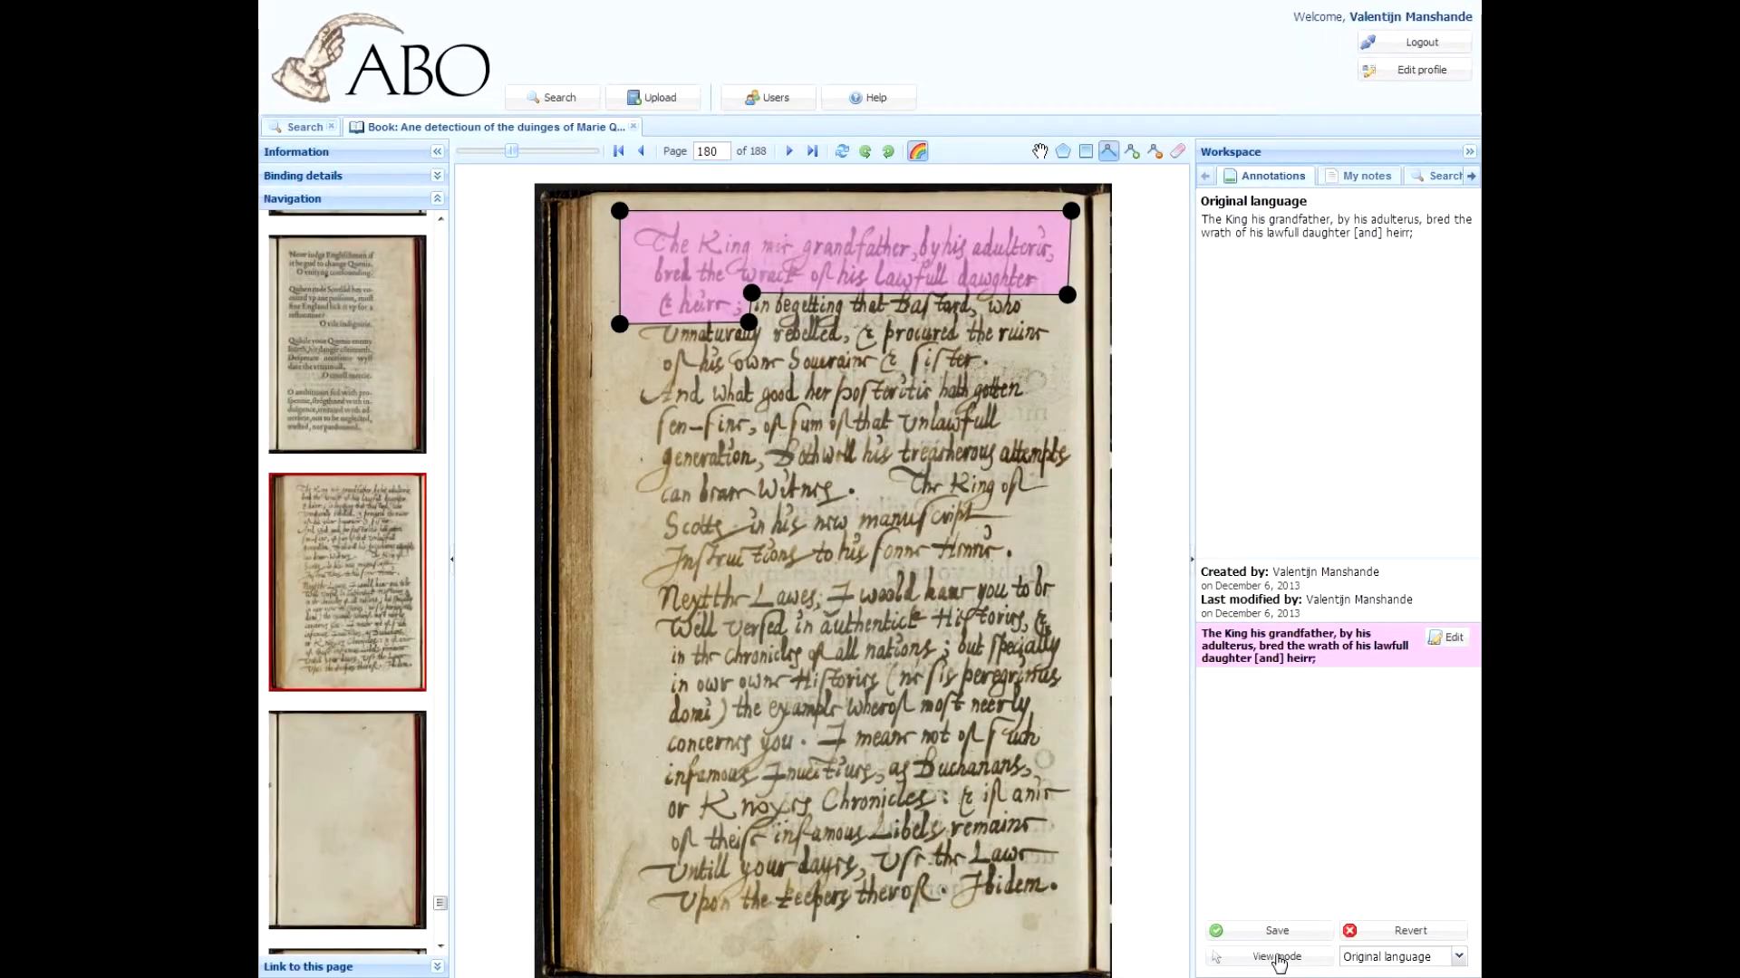
Step: Edit the page-23 annotation's original-language transcription so its first word reads "Hir", and confirm
{"action": "left_click", "coordinate": [1425, 928]}
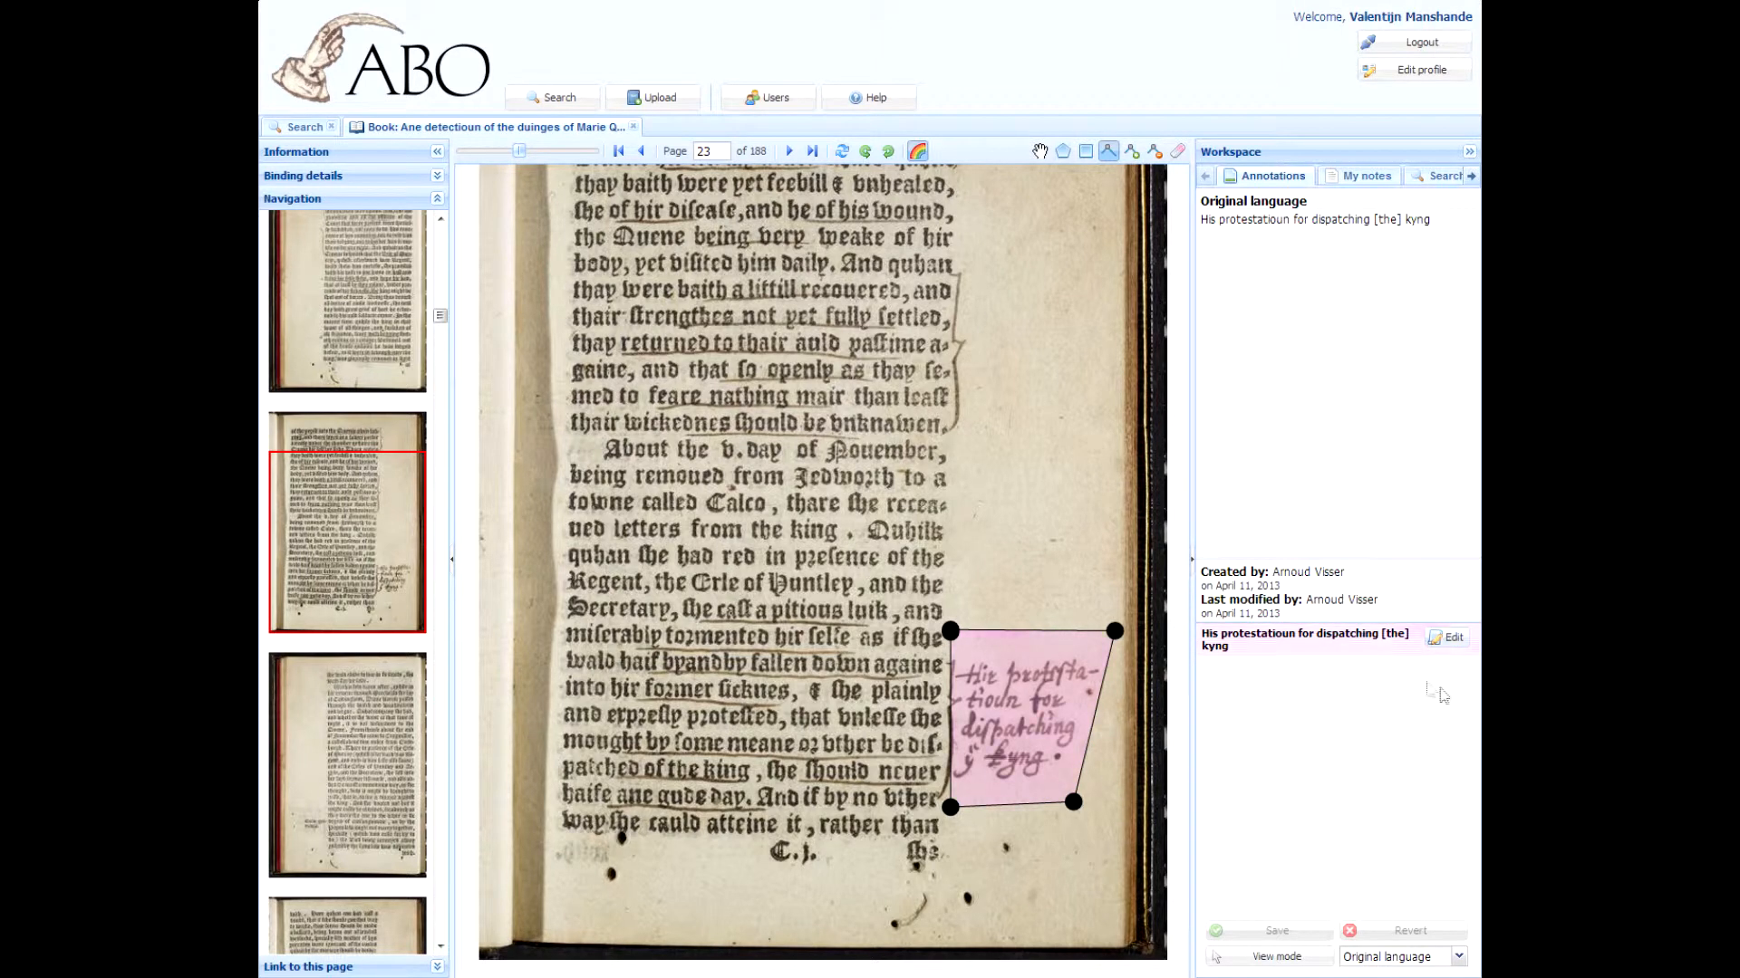
{"action": "left_click", "coordinate": [1452, 639]}
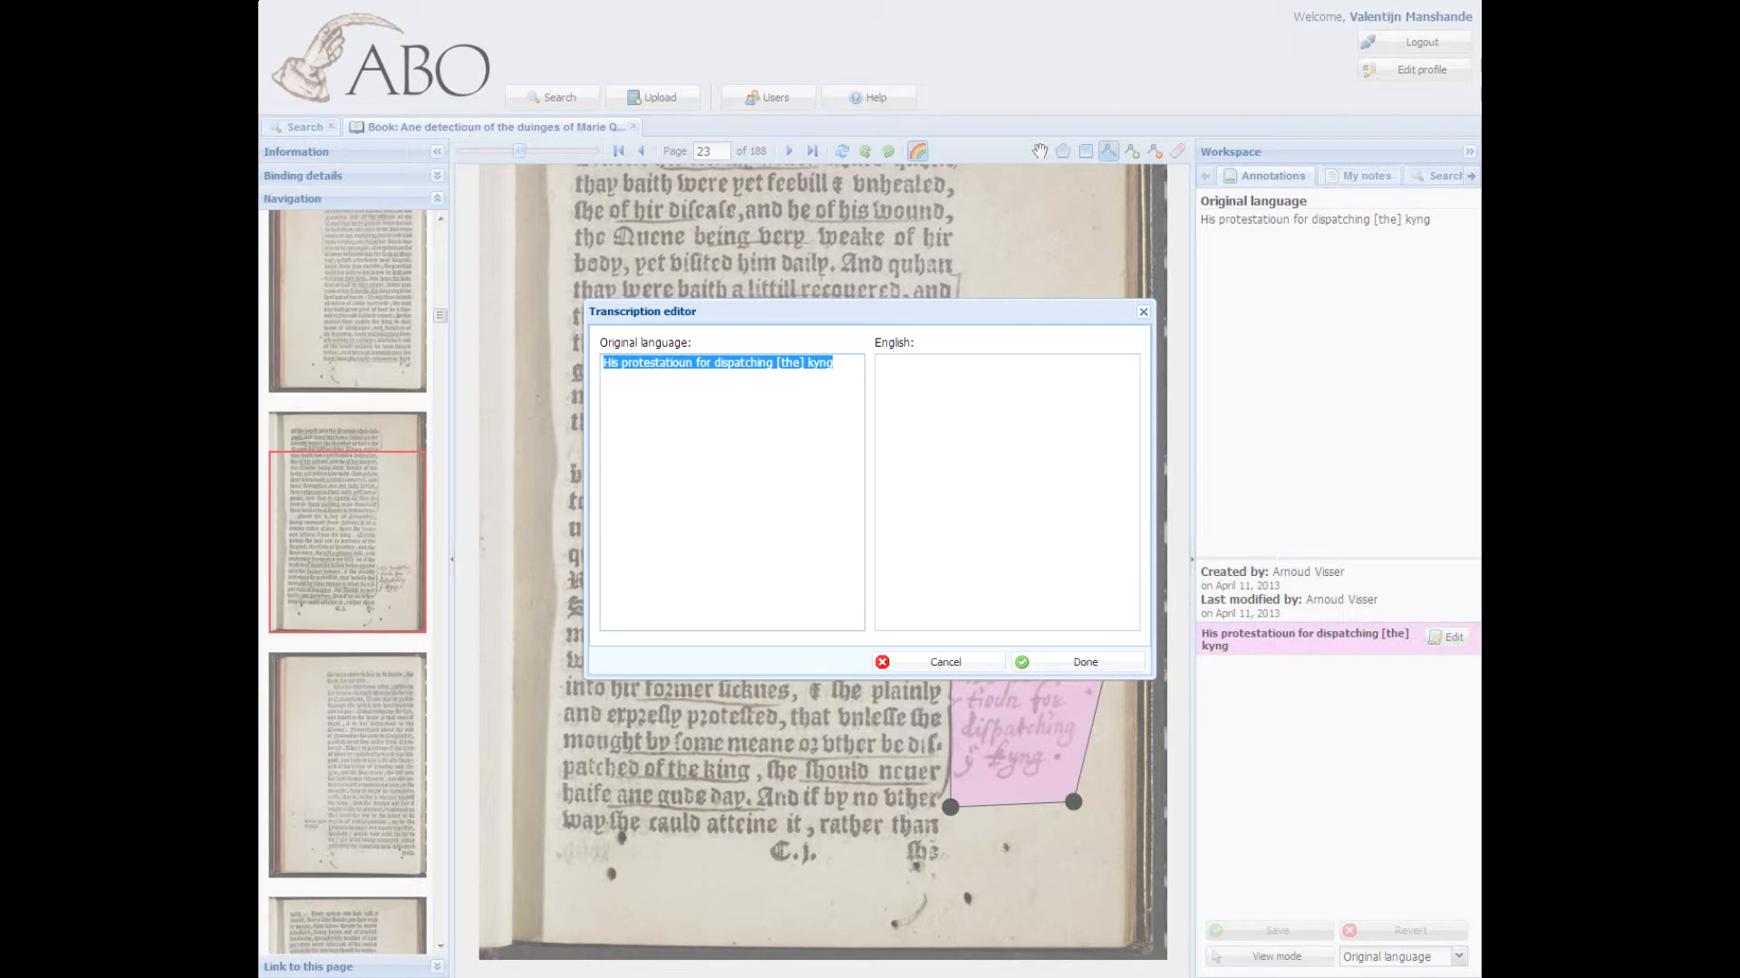
{"action": "left_click_drag", "start_coordinate": [645, 311], "coordinate": [646, 356]}
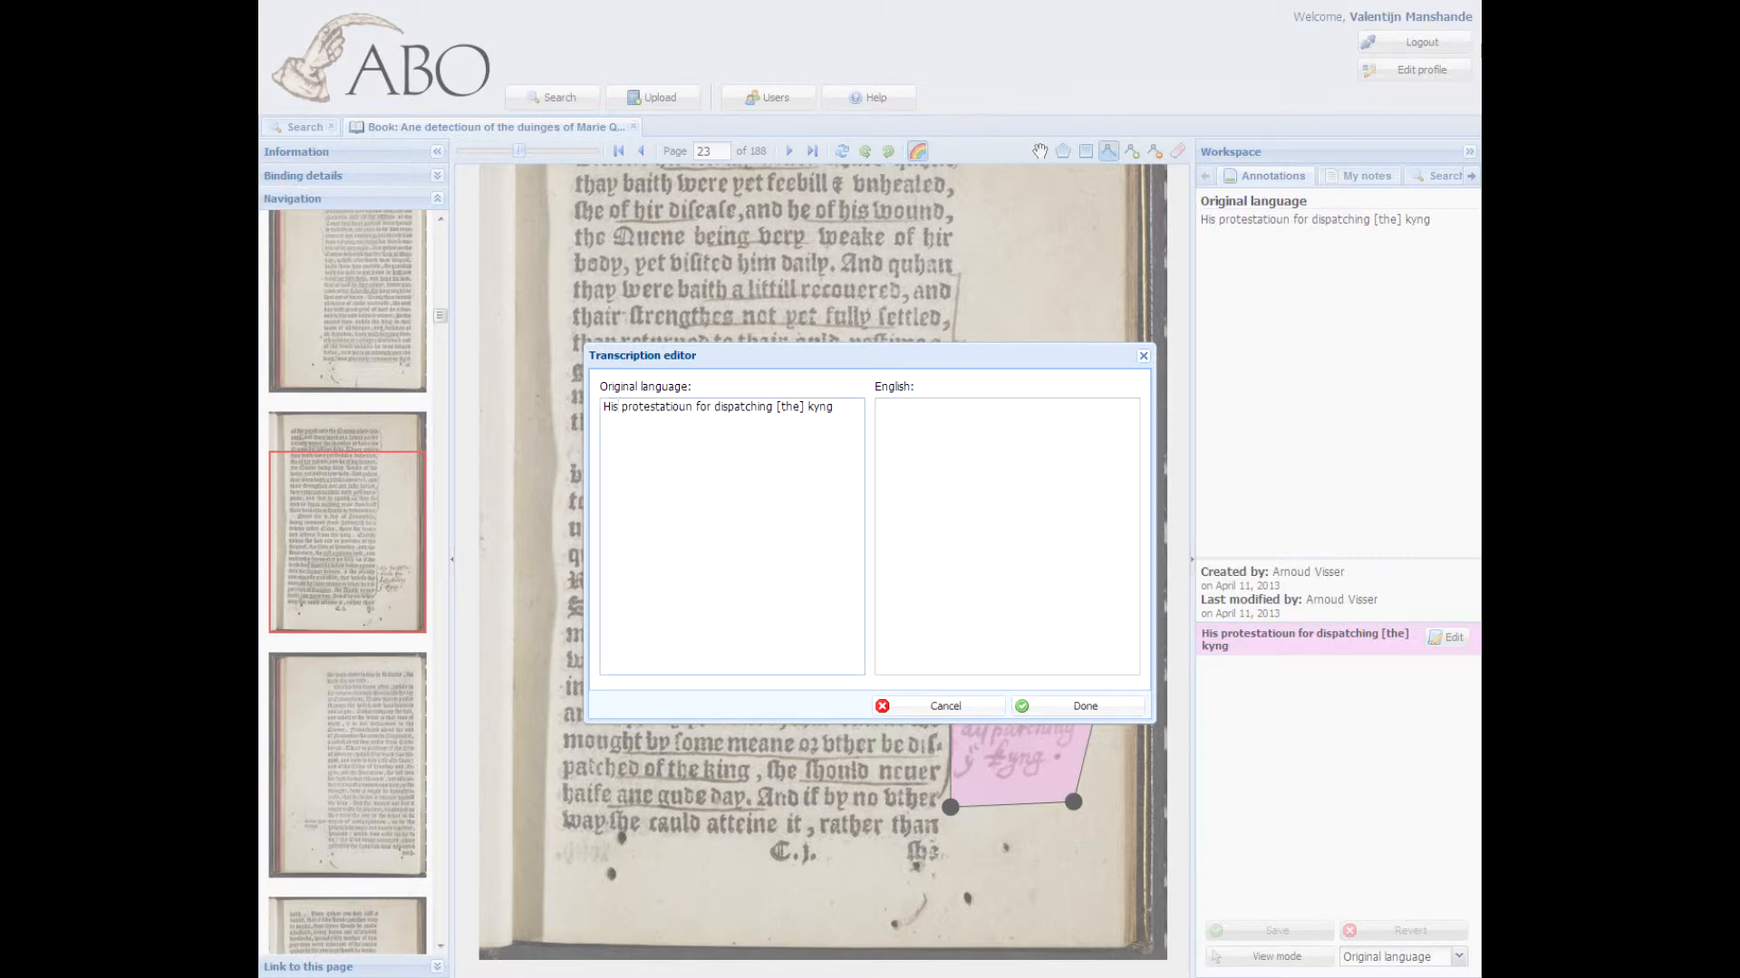
{"action": "key", "text": "BackSpace"}
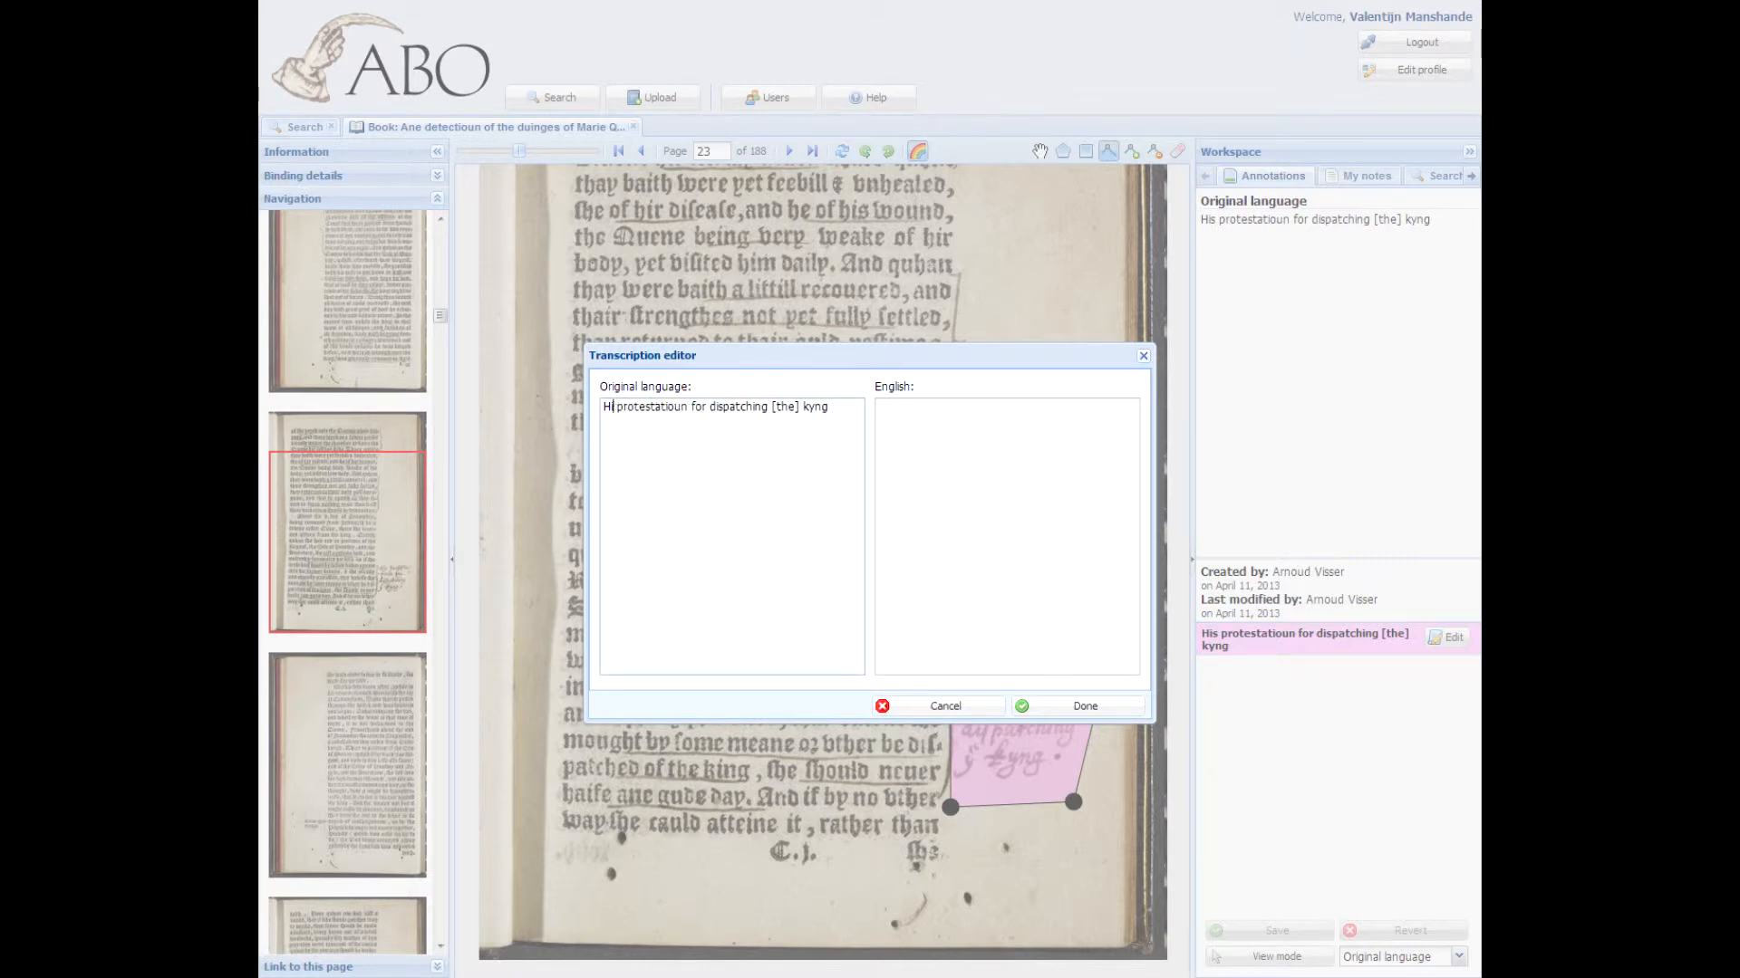
{"action": "type", "text": "r"}
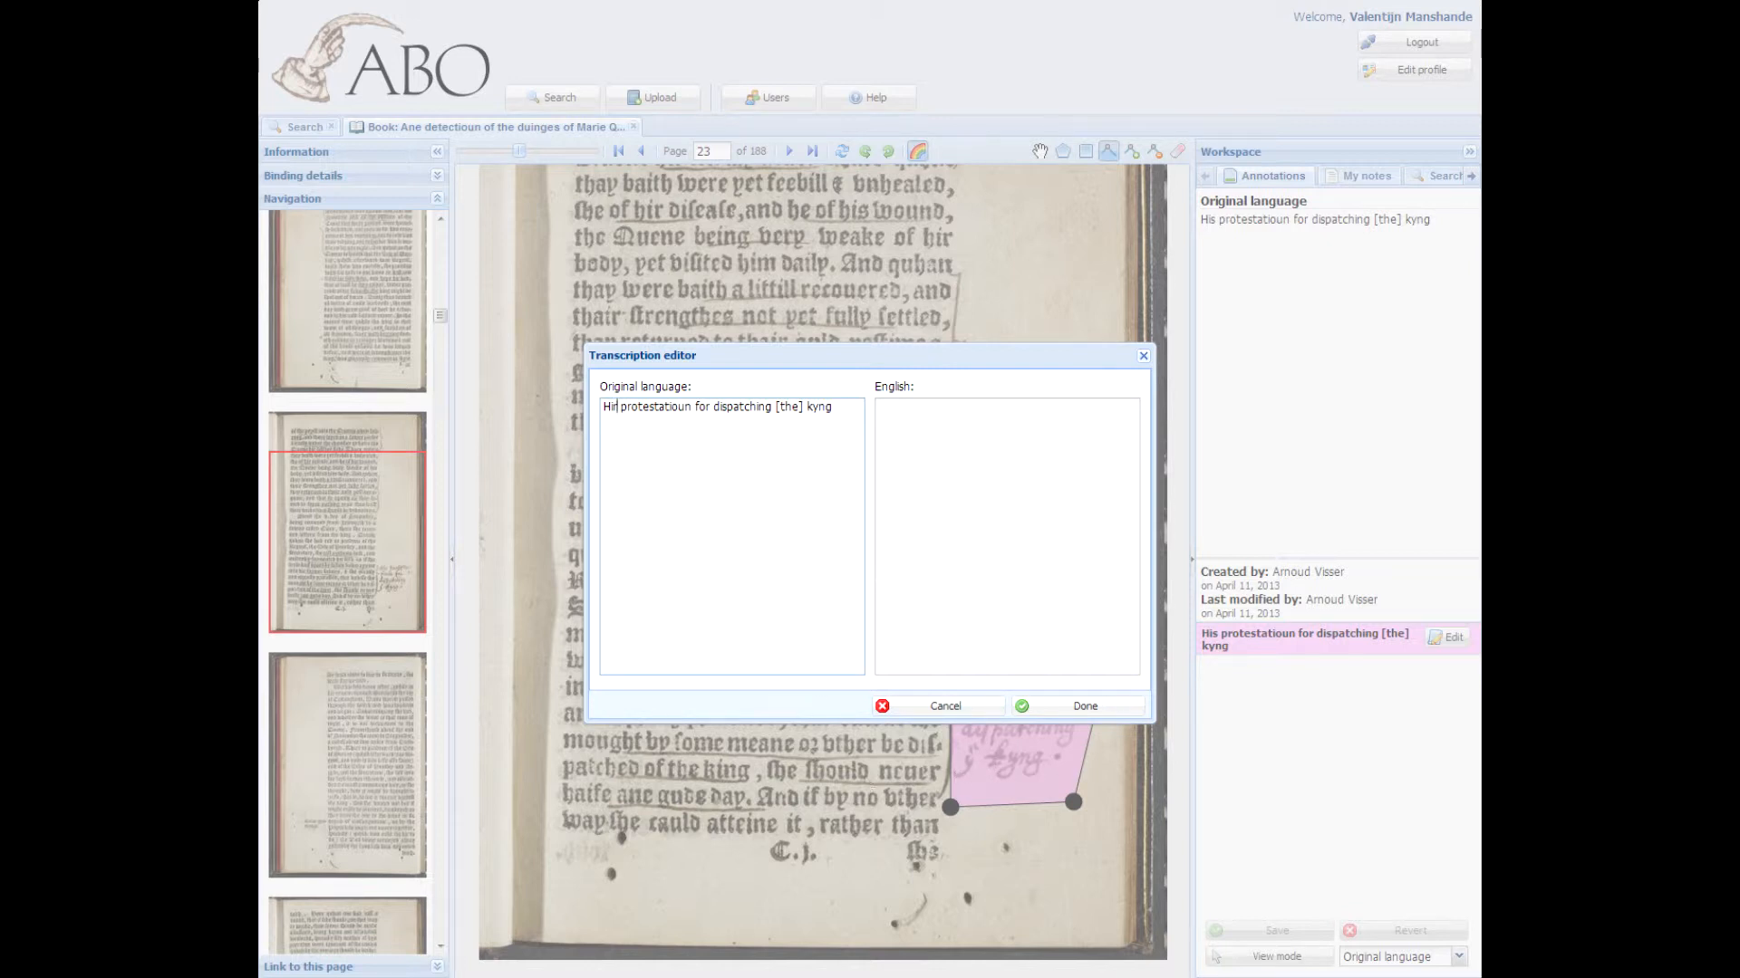
{"action": "left_click", "coordinate": [1079, 705]}
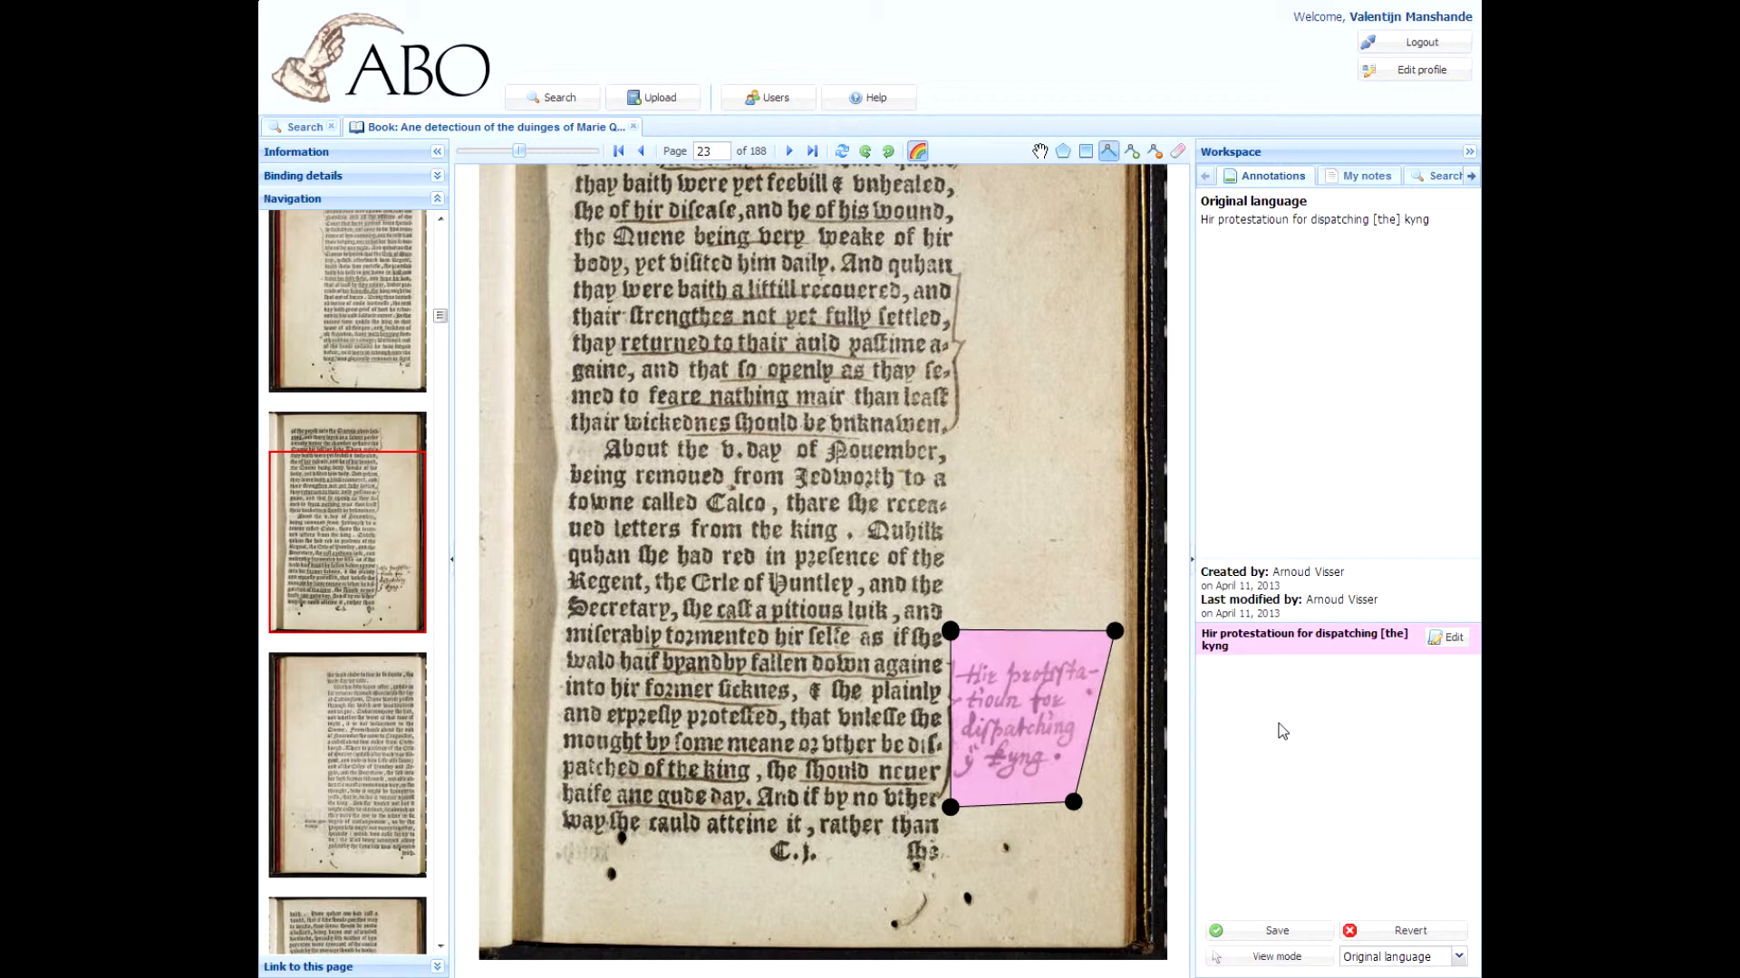
Step: Start saving the edited transcription, cancel, and revert all unsaved changes instead
{"action": "left_click", "coordinate": [1273, 932]}
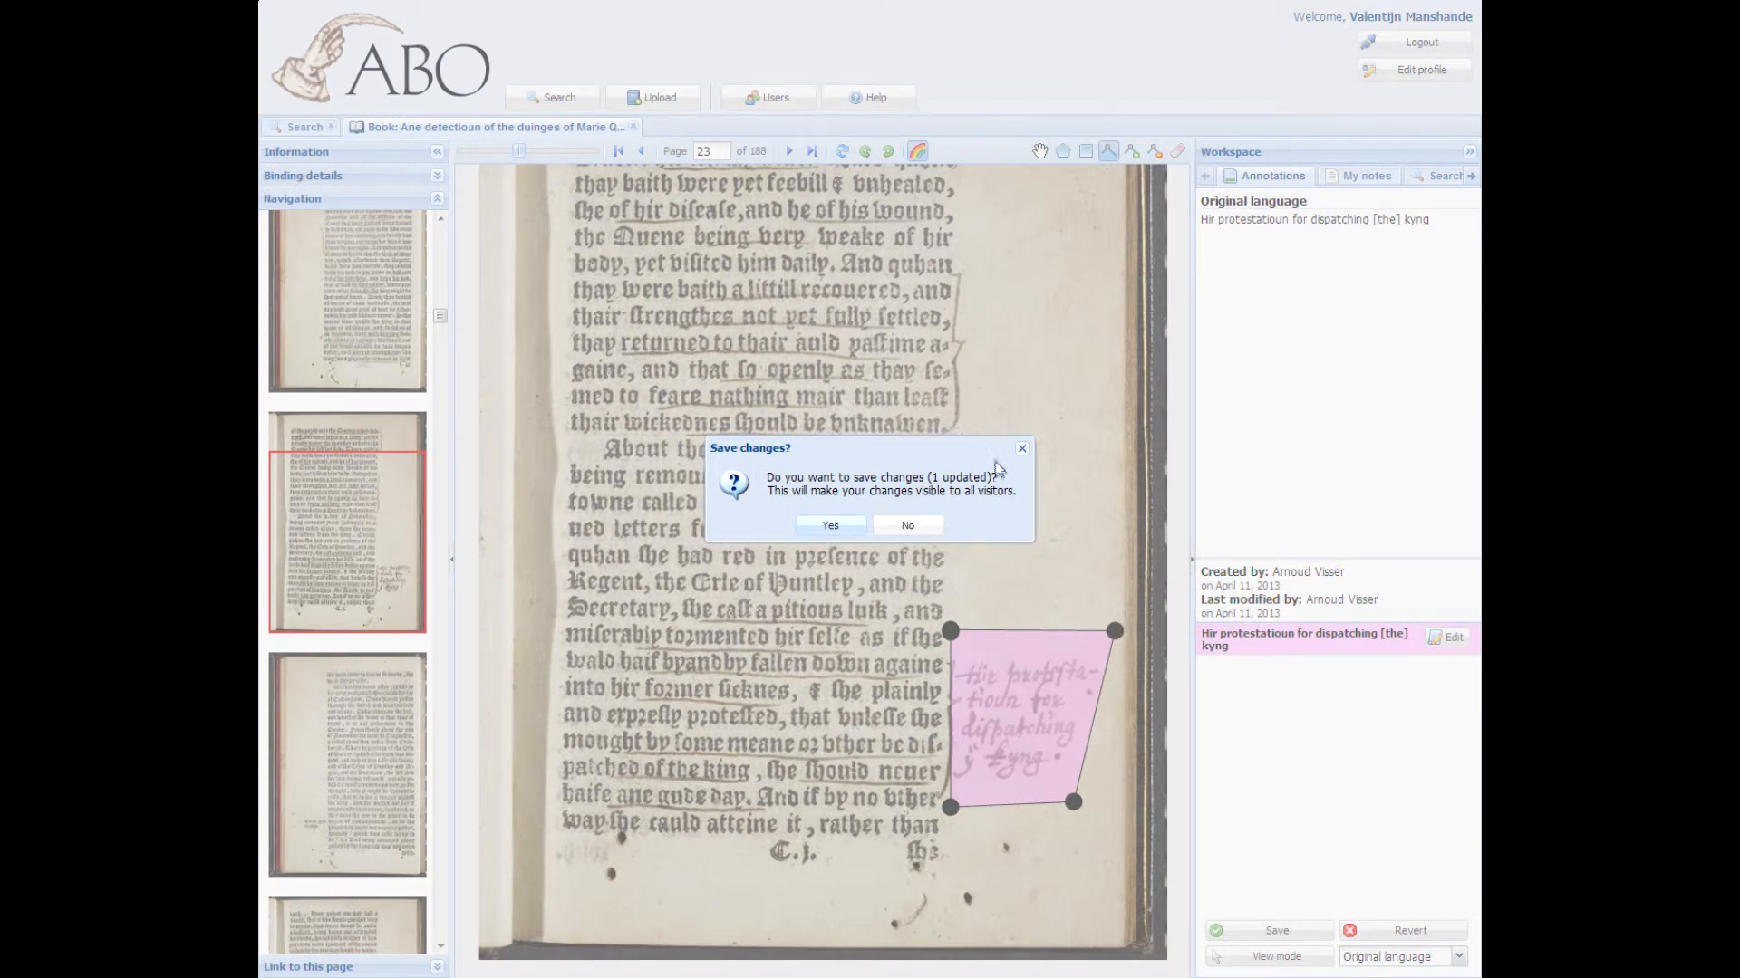
{"action": "key", "text": "Escape"}
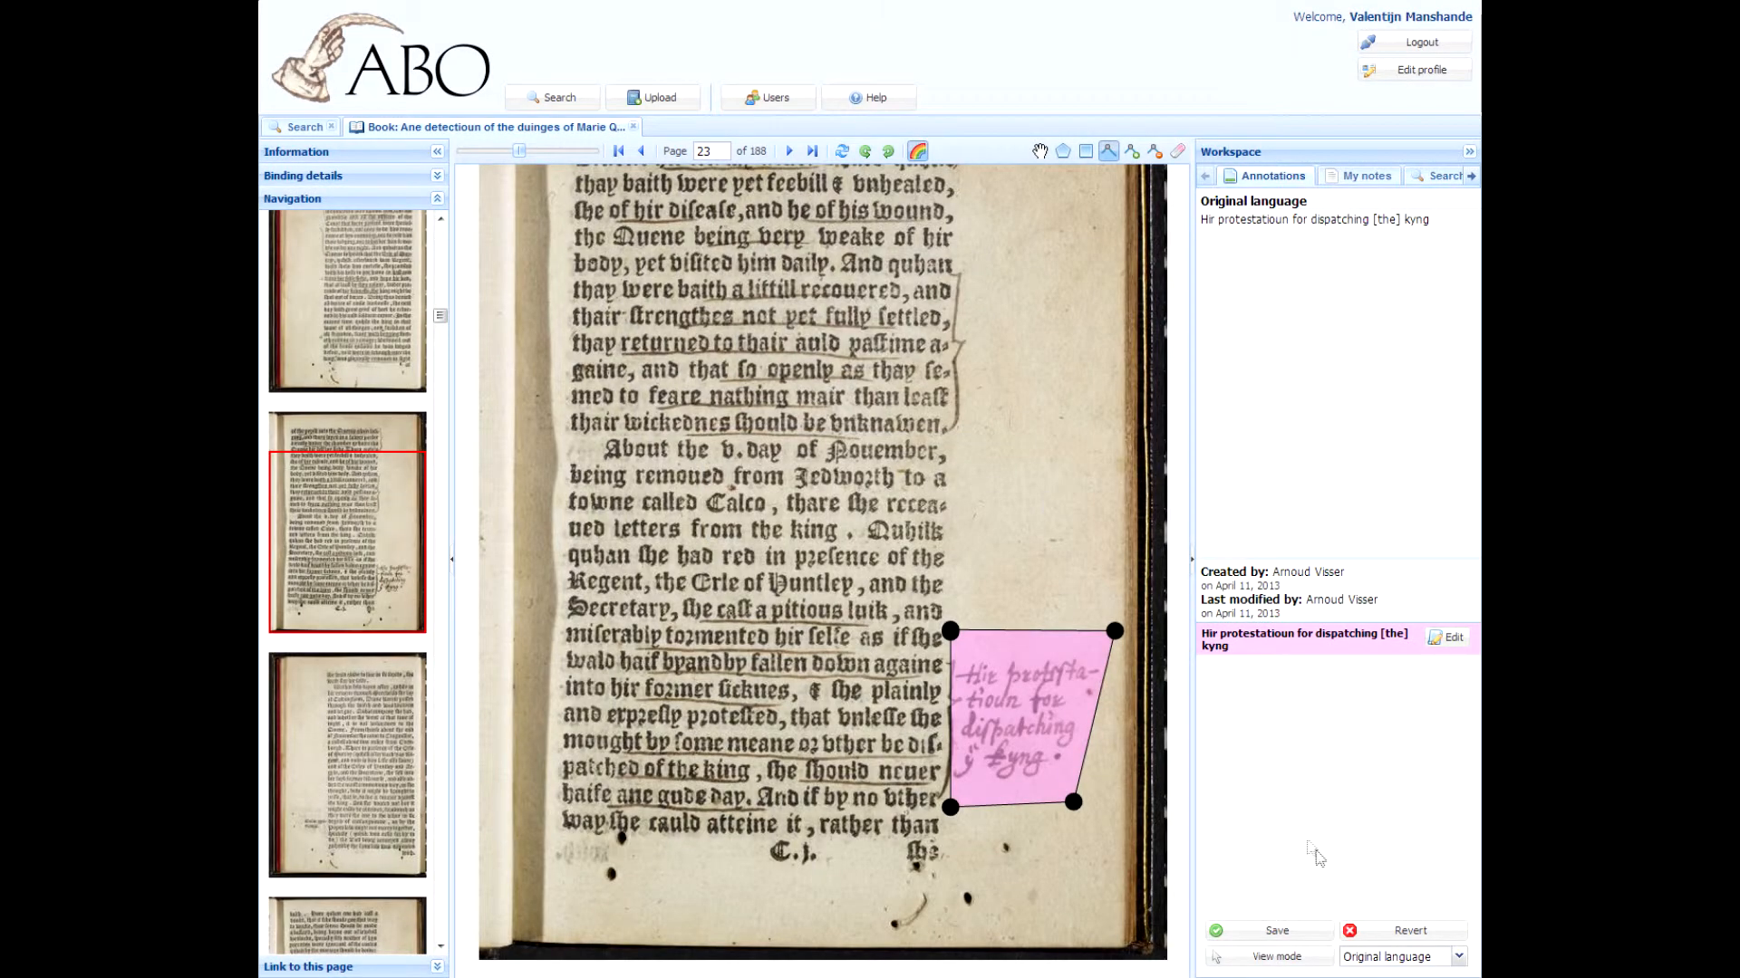
{"action": "left_click", "coordinate": [1386, 930]}
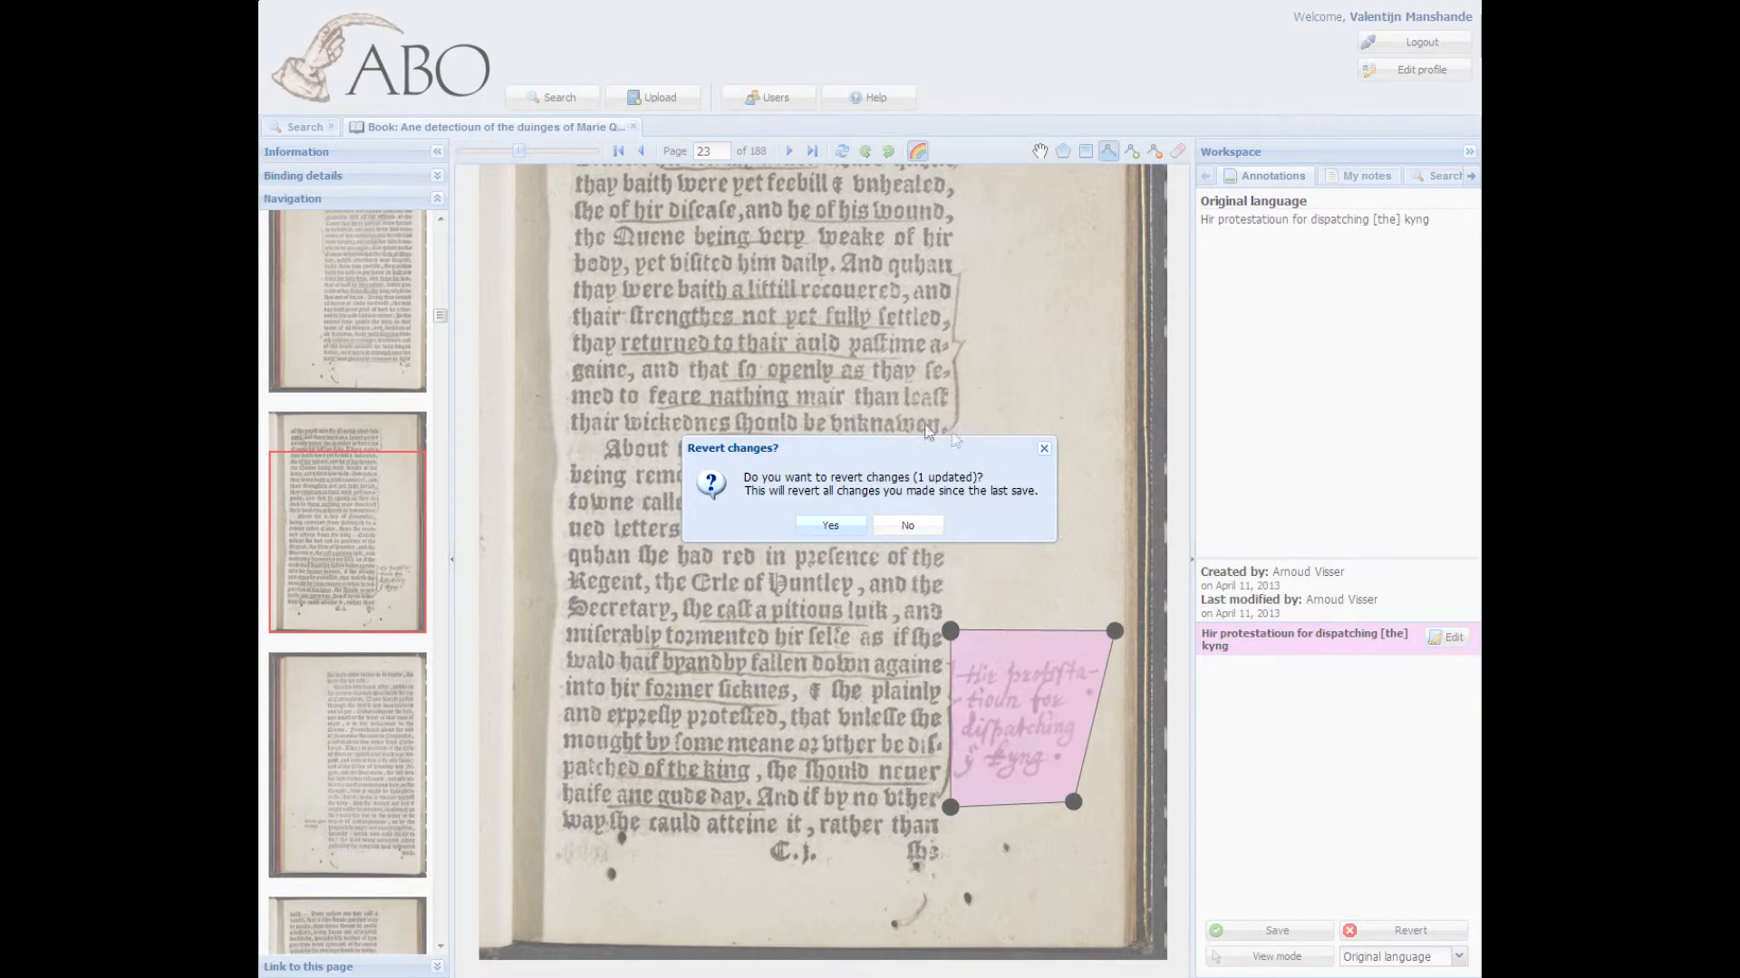
{"action": "key", "text": "Return"}
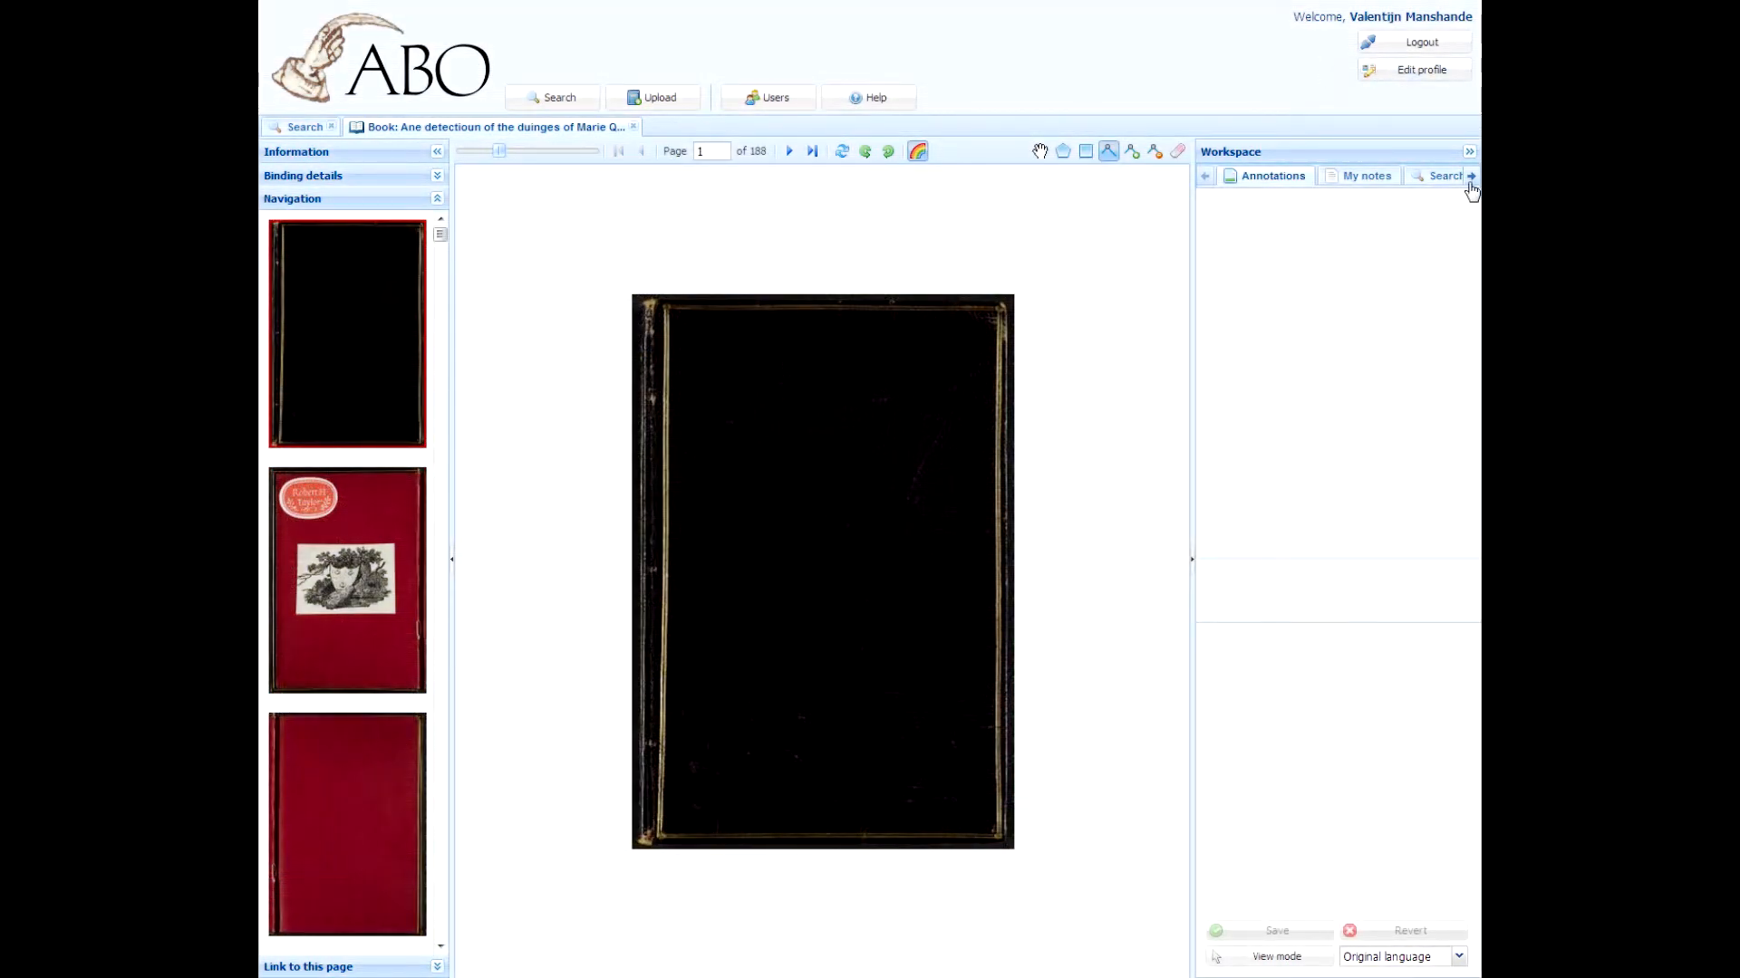
Step: Search the book's annotations for "quene" and open the first result
{"action": "left_click", "coordinate": [1470, 181]}
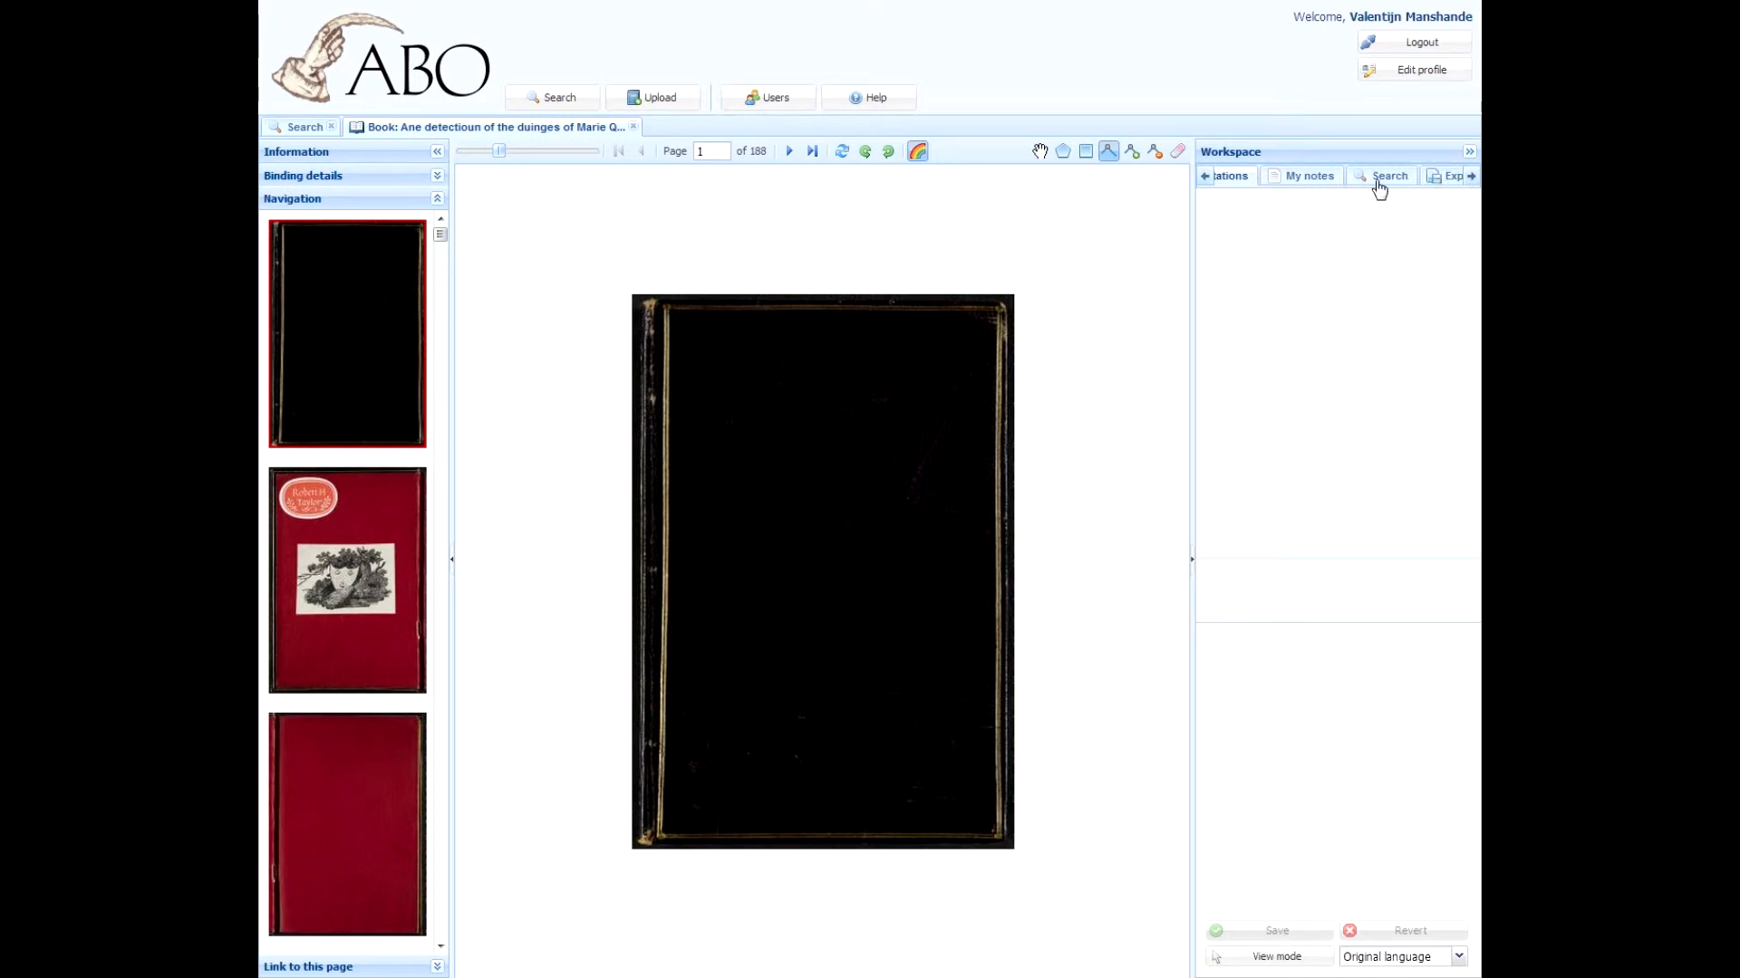
{"action": "left_click", "coordinate": [1379, 181]}
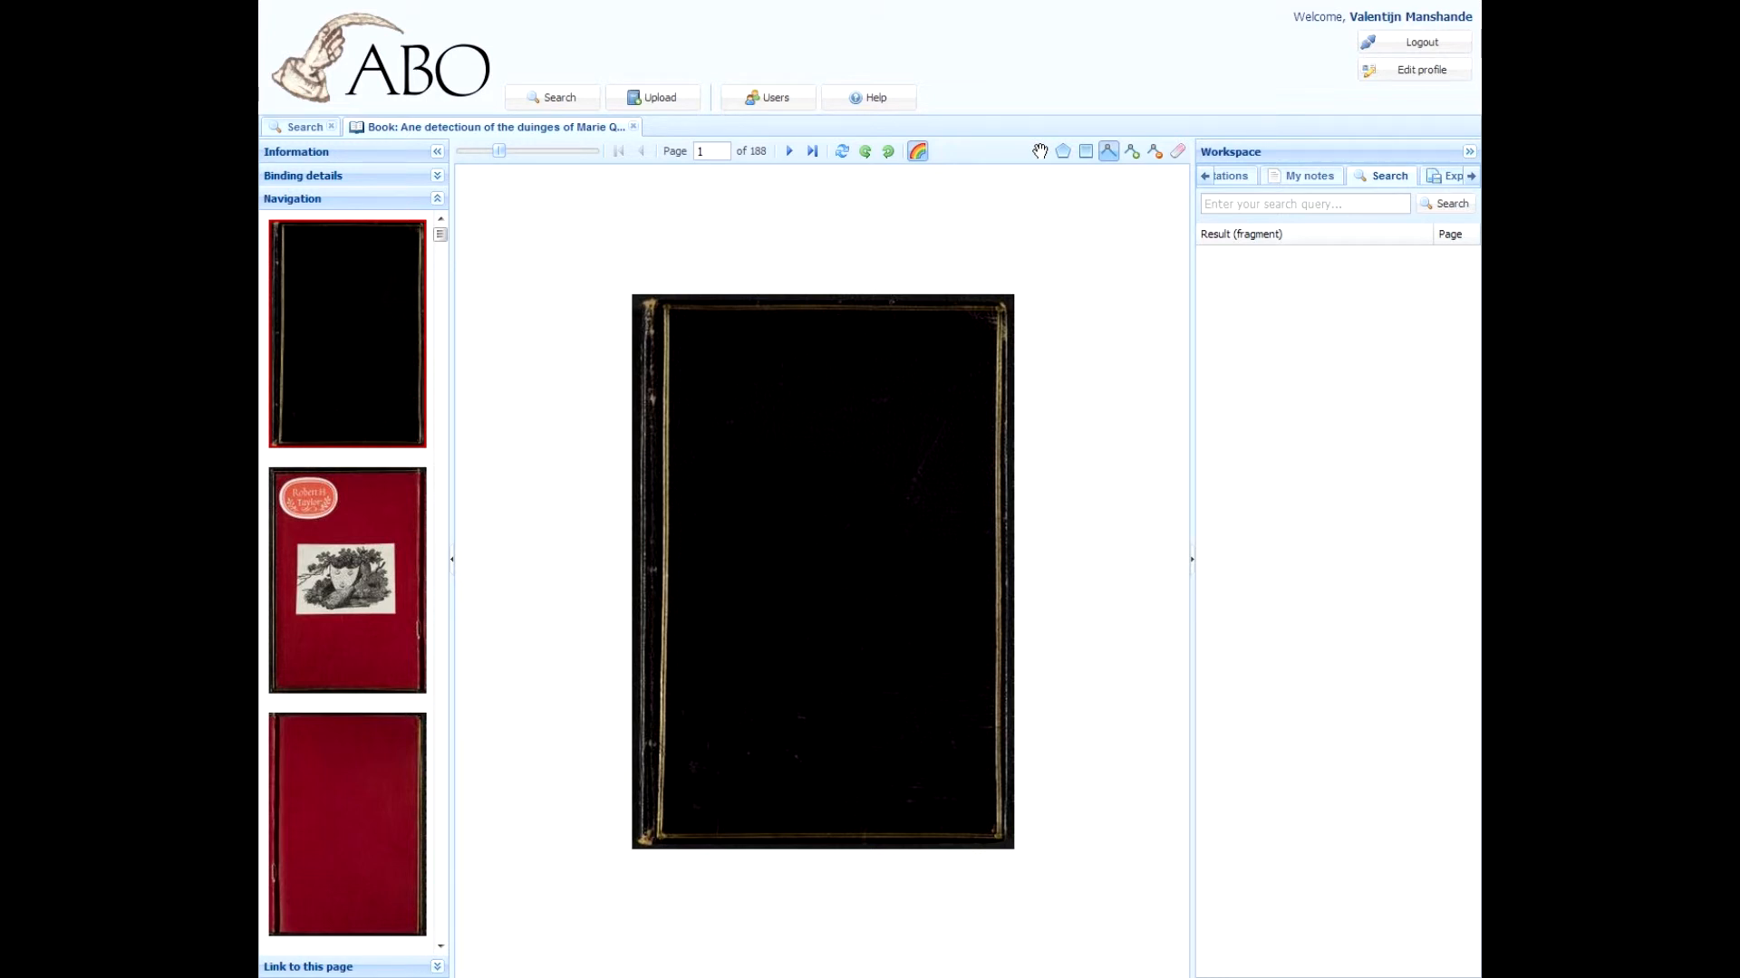
{"action": "type", "text": "quene"}
{"action": "left_click", "coordinate": [1445, 204]}
{"action": "left_click", "coordinate": [1269, 258]}
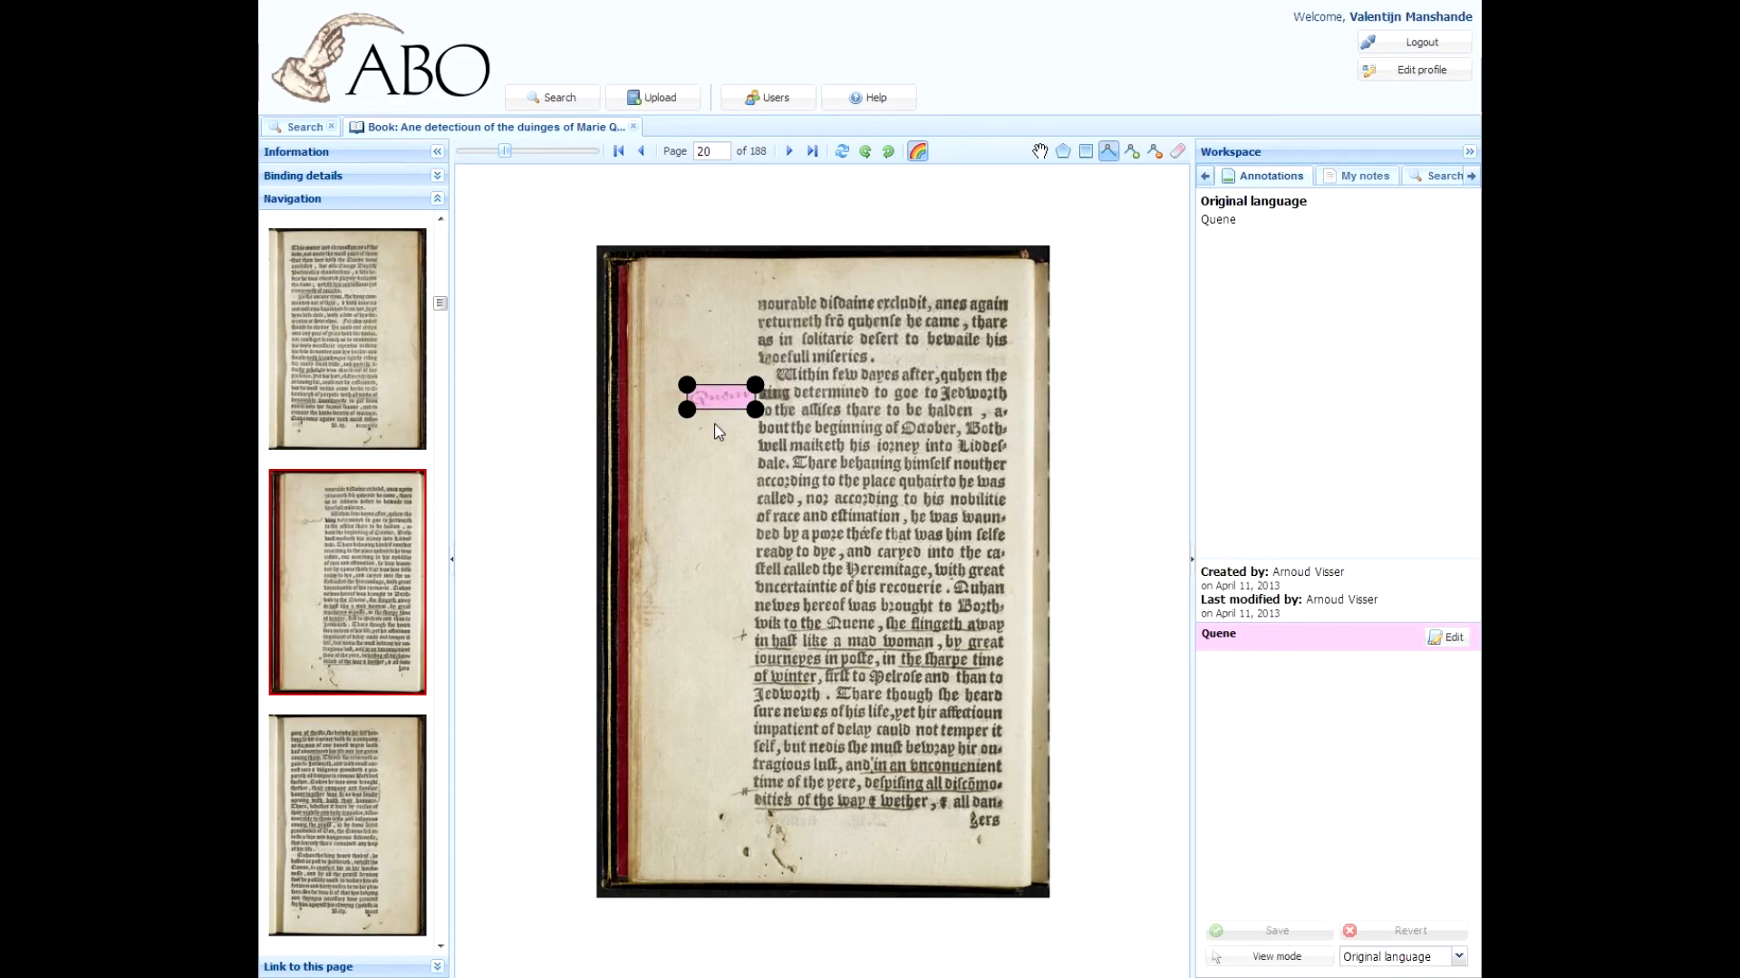